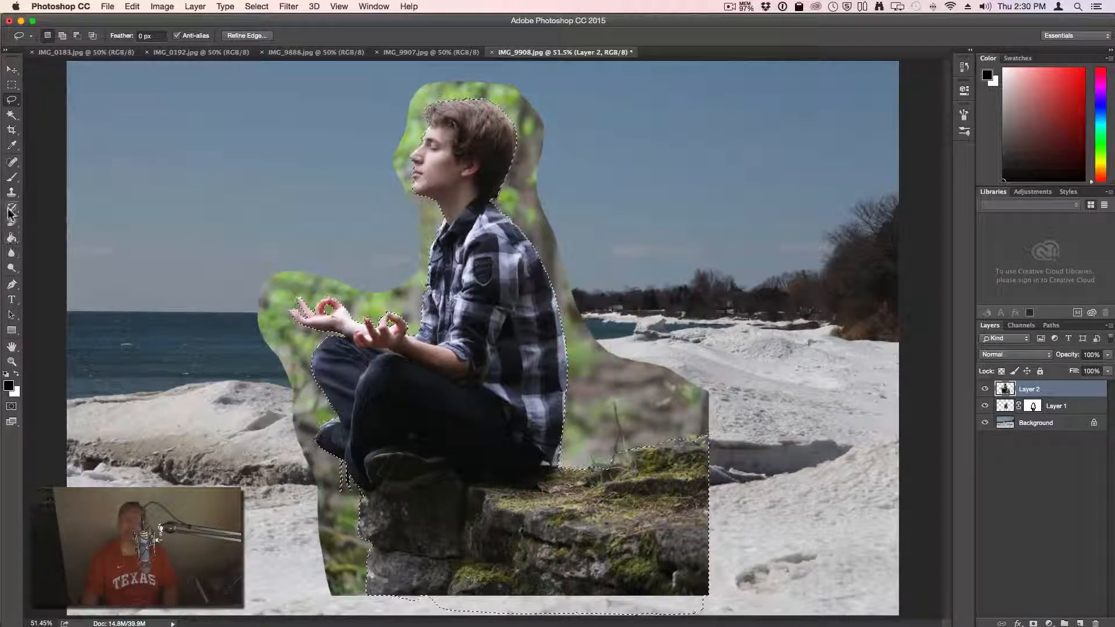
Select the Brush tool and set its size to 194 px
click(12, 177)
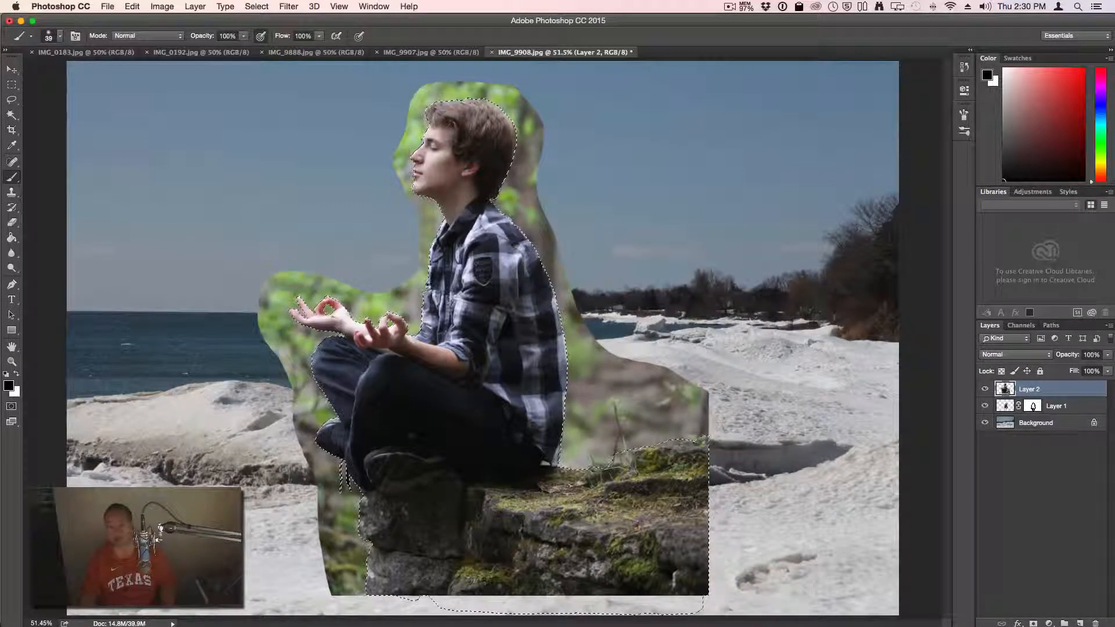
click(60, 37)
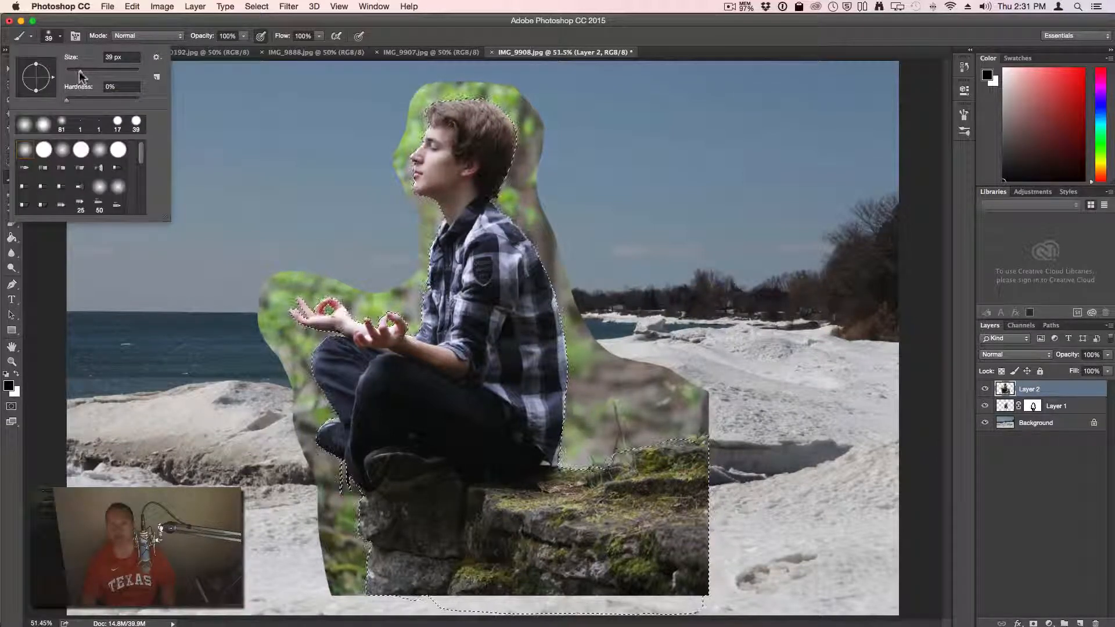
drag(79, 70, 119, 71)
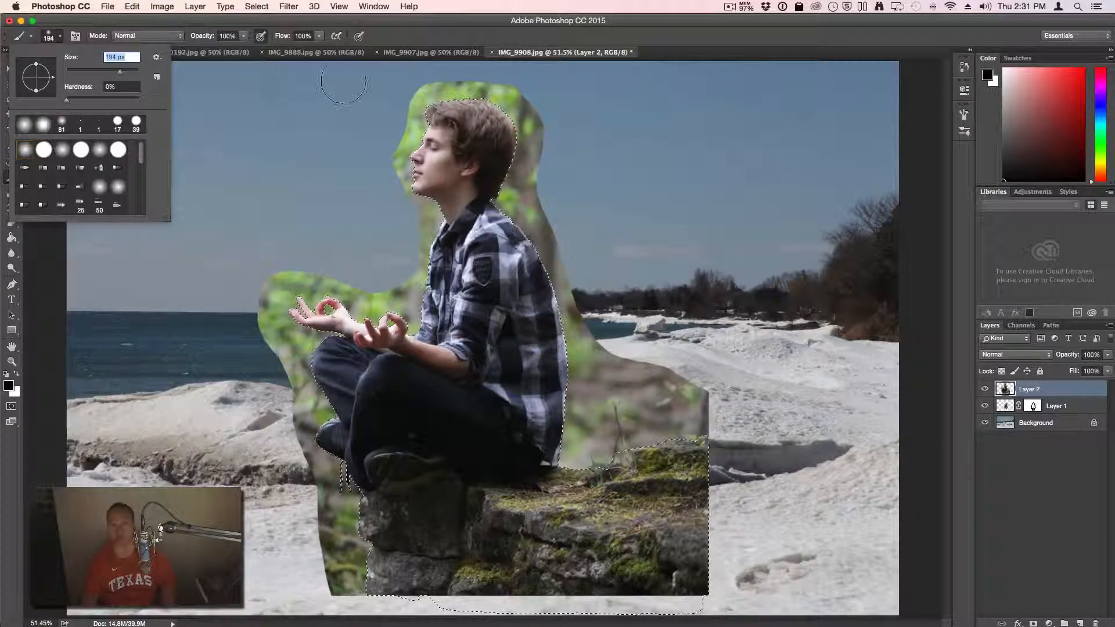
Undo a test stroke over the hair edge, then mask Layer 2 to the selection to hide the foliage
drag(430, 85, 392, 177)
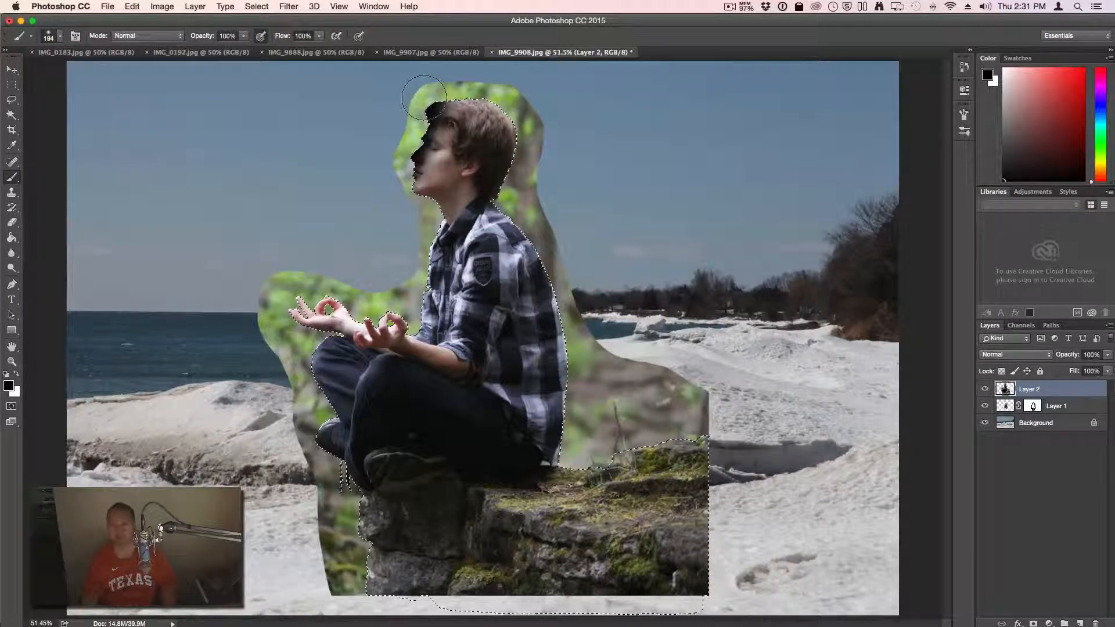
key(super)
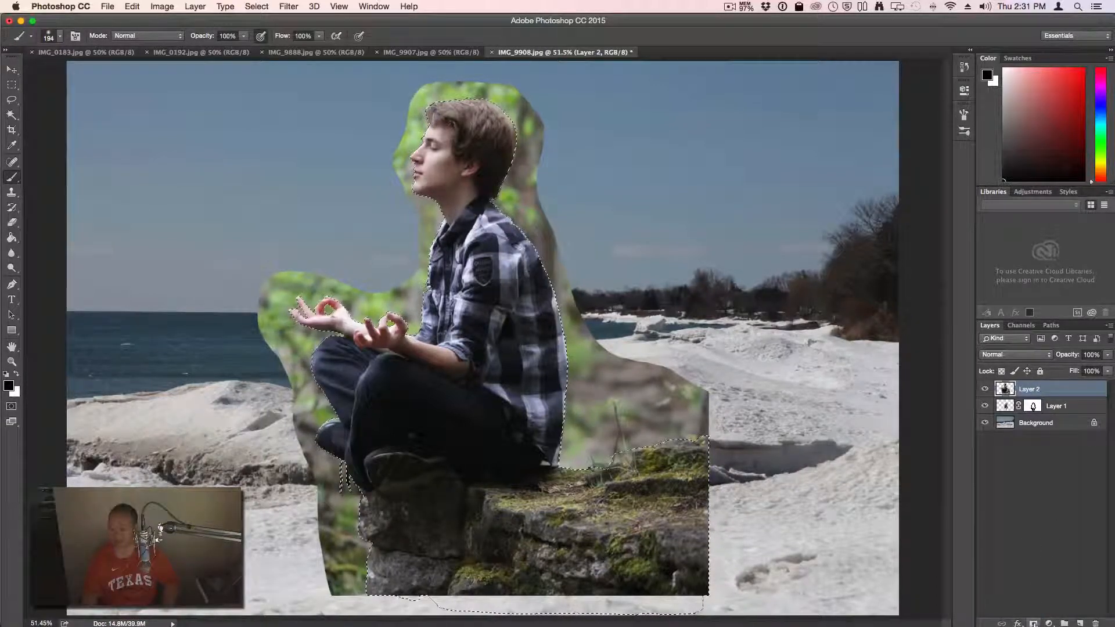
click(1033, 623)
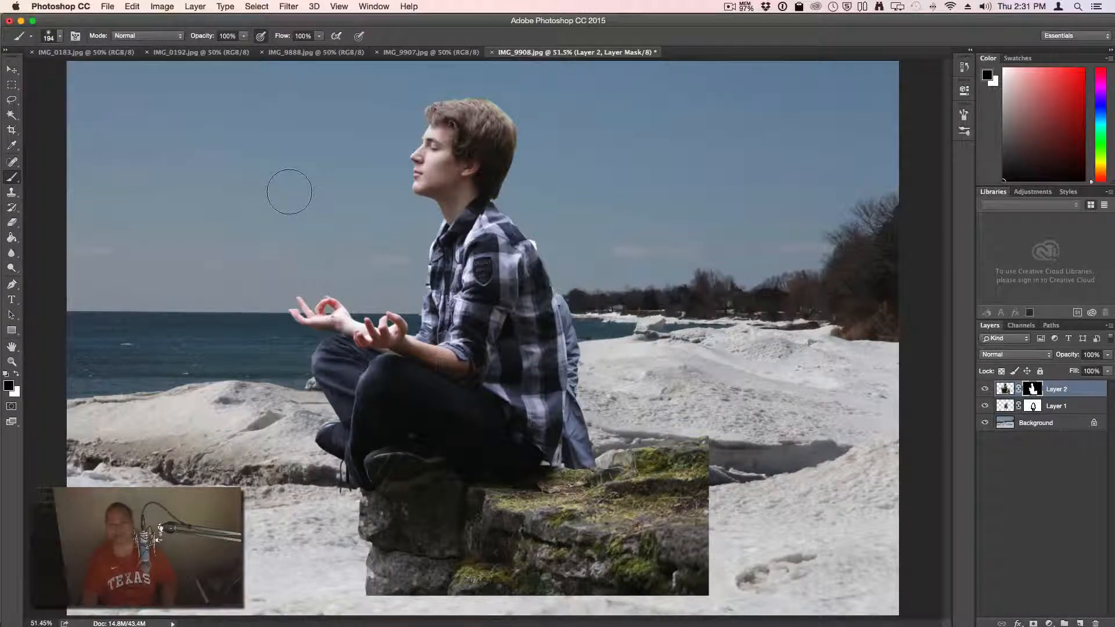
click(12, 69)
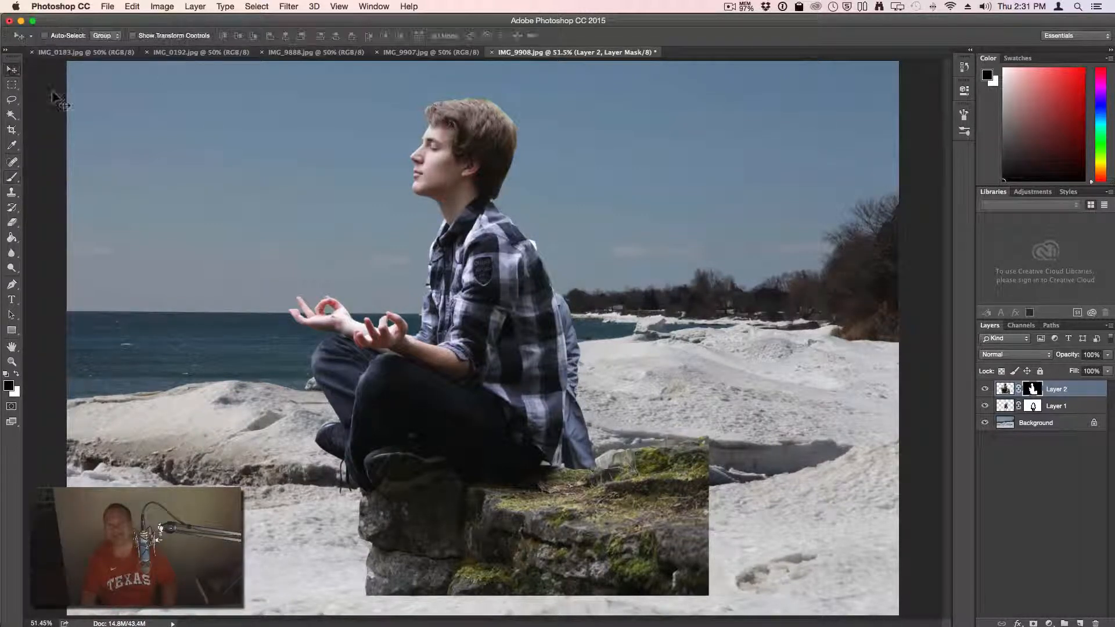
Move Layer 2's man and rock right and scale them proportionally to about 96%
drag(492, 255, 684, 277)
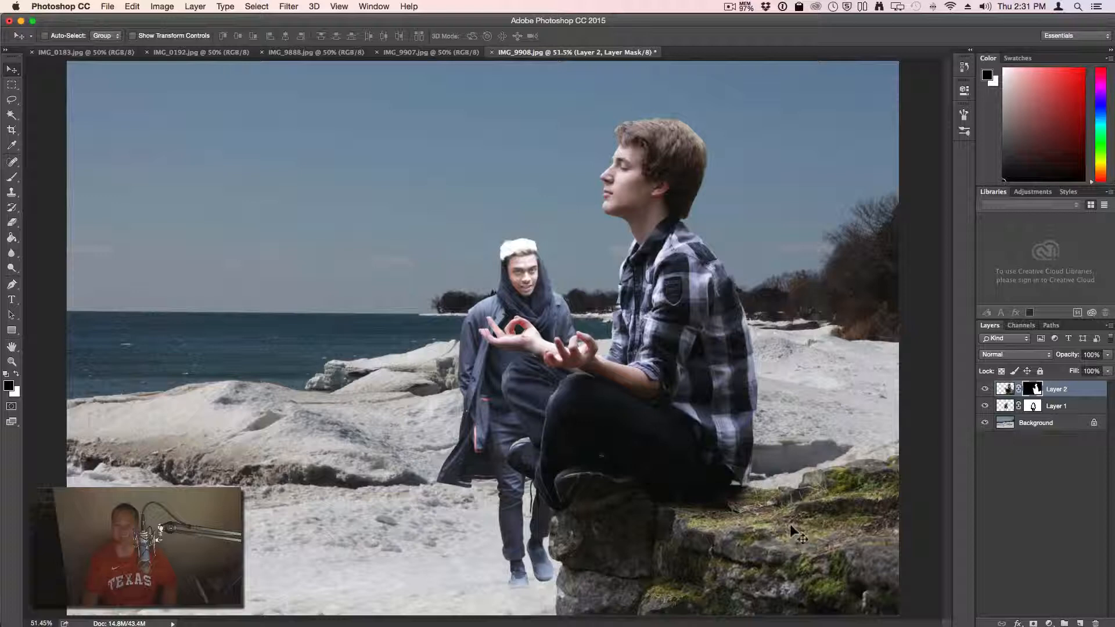
key(super)
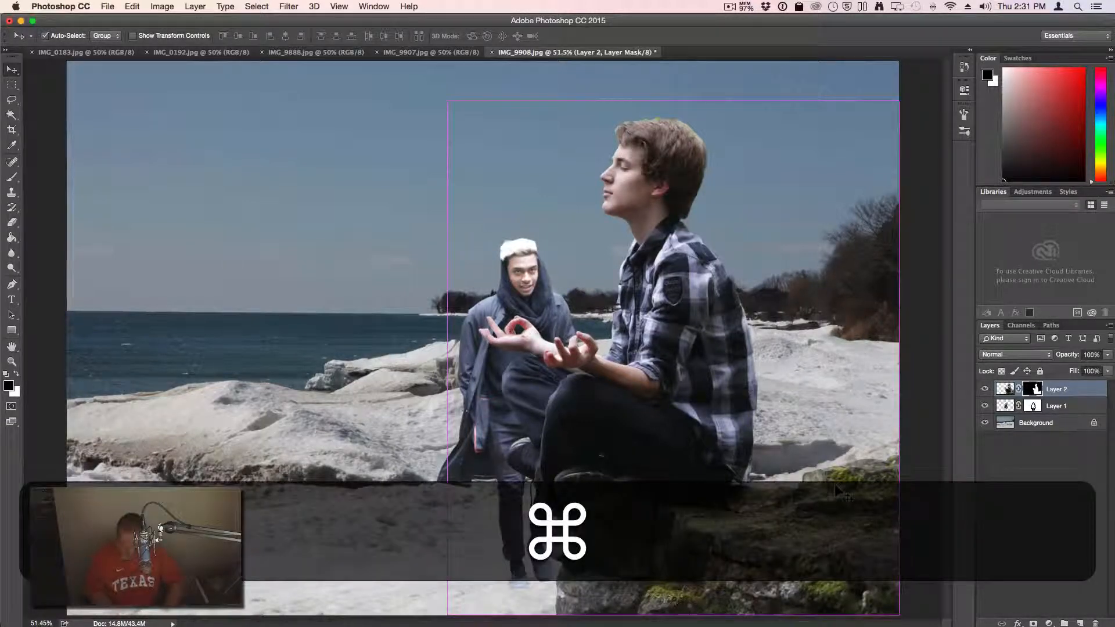
key(super+t)
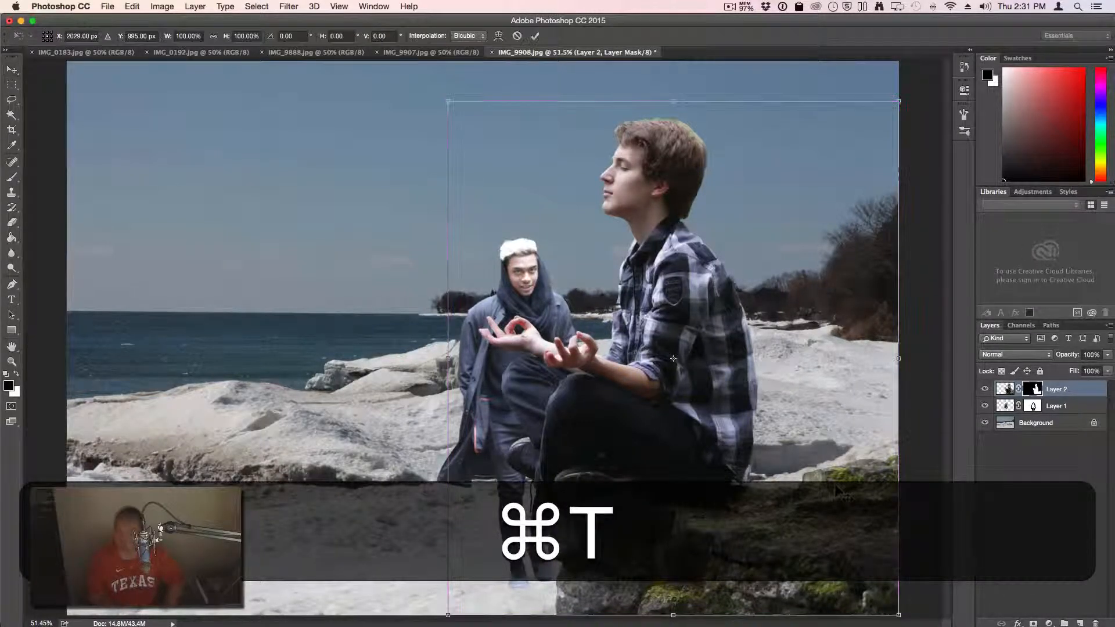
key(shift)
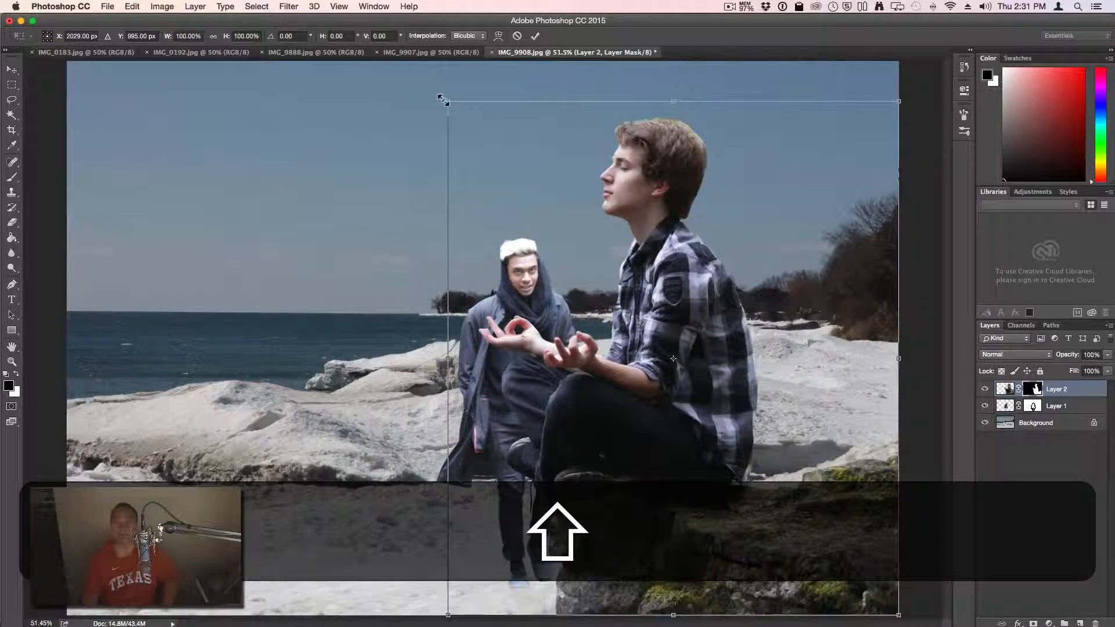
drag(447, 102, 485, 109)
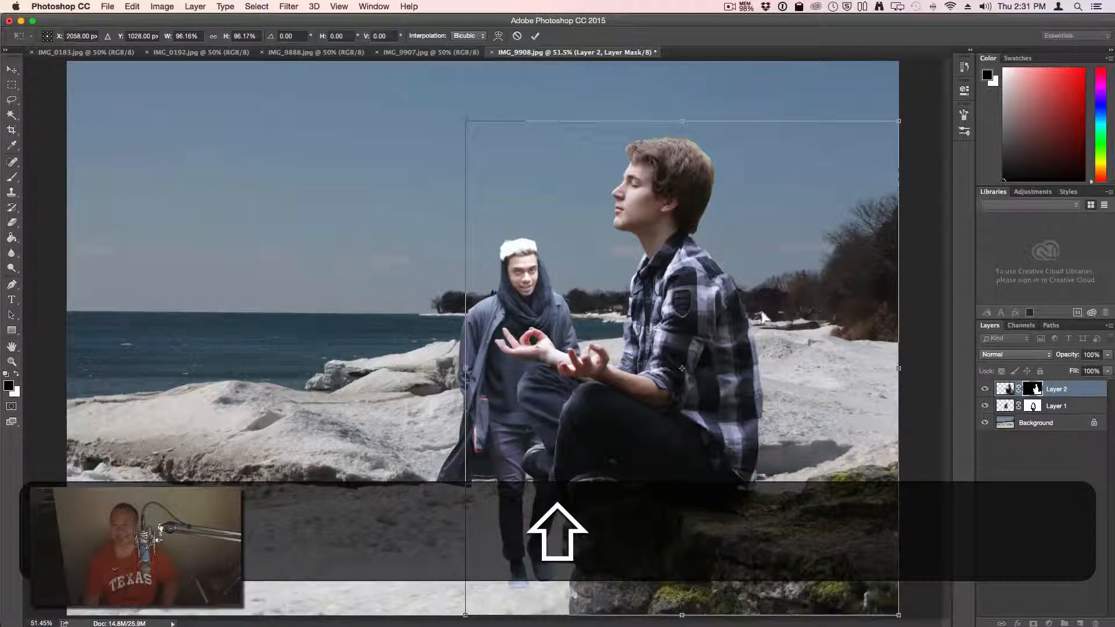
key(Return)
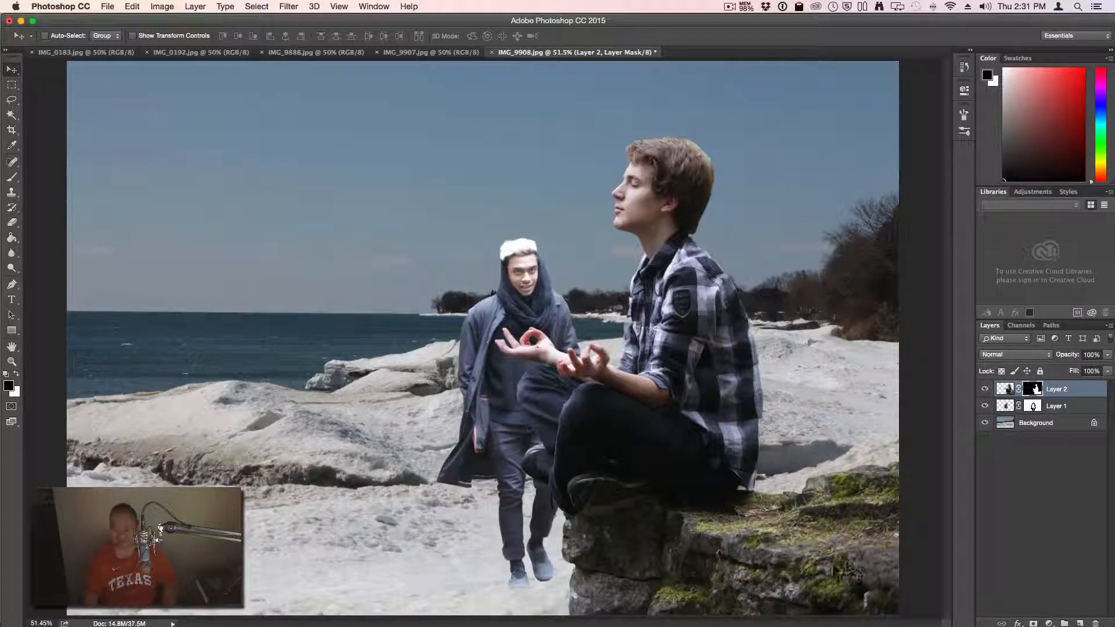
Move Layer 1's hooded figure onto the left rocks and scale it down to about 42%
click(1076, 411)
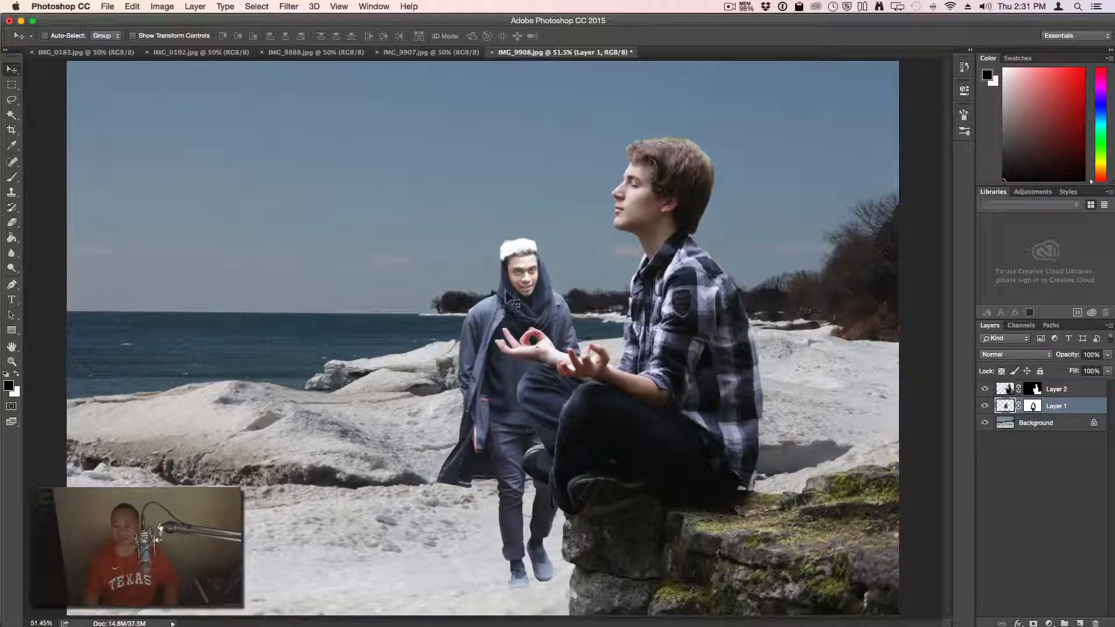
drag(525, 301, 195, 134)
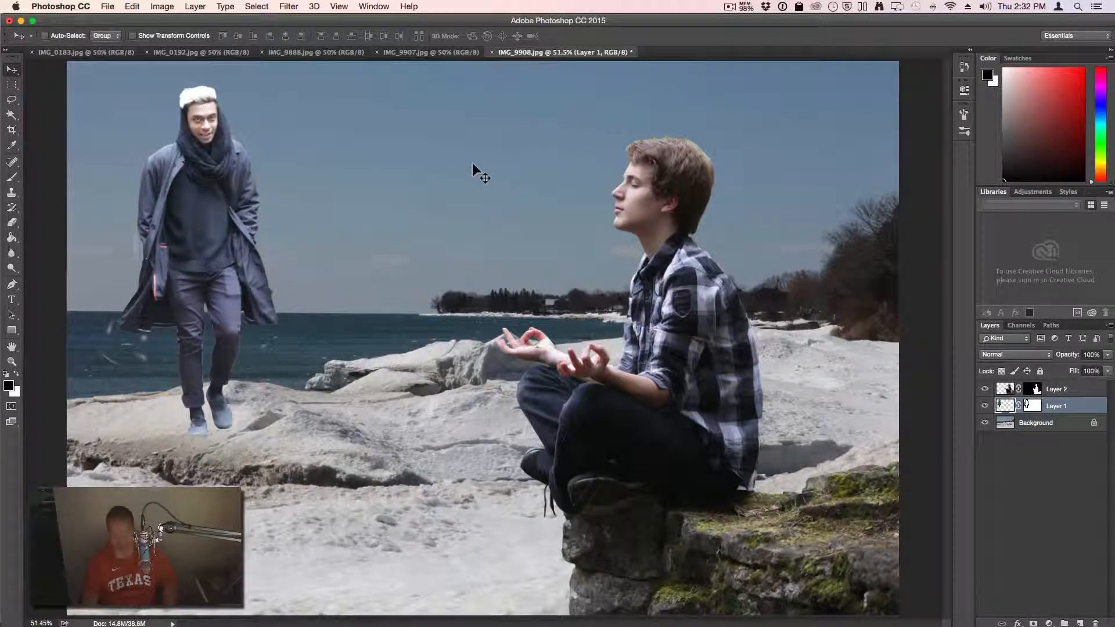
key(super+t)
key(shift+super+t)
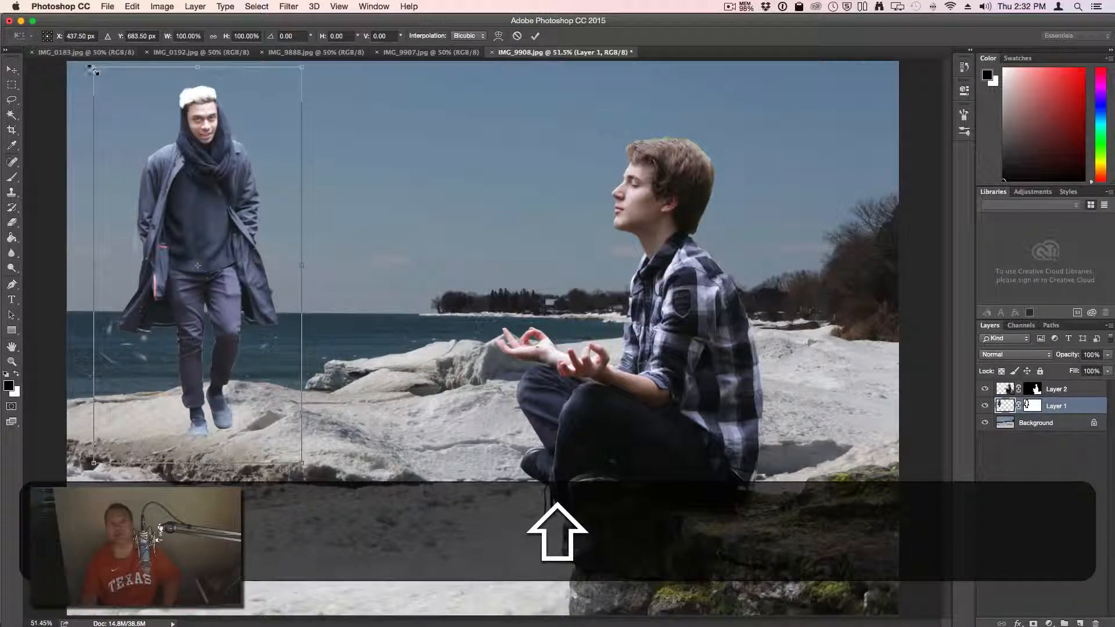
drag(94, 70, 196, 288)
drag(254, 325, 209, 322)
key(shift)
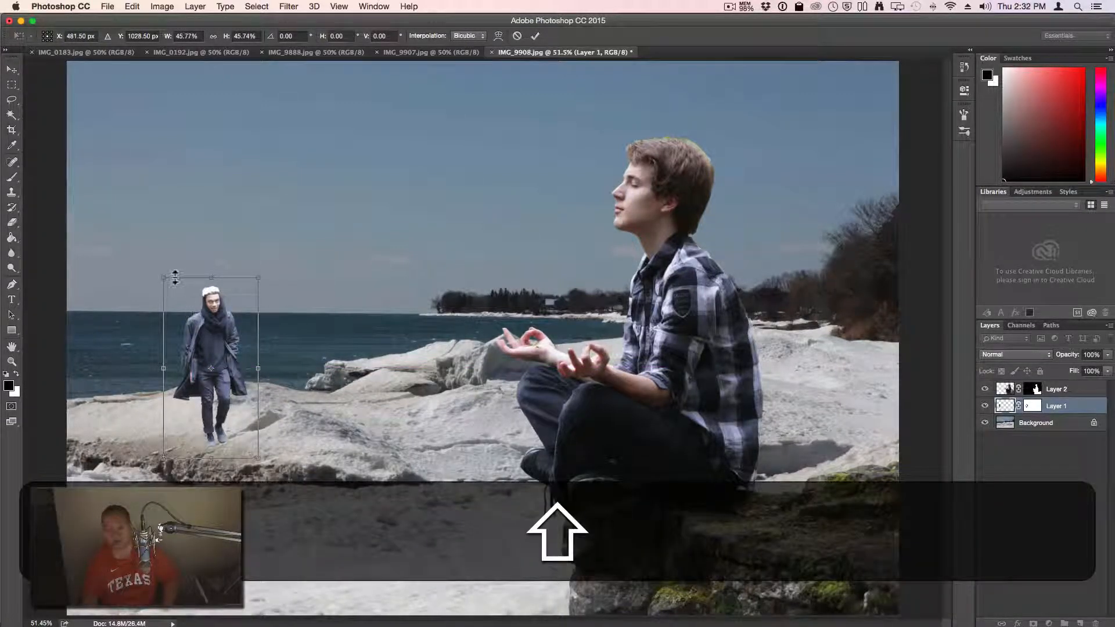
drag(163, 276, 166, 288)
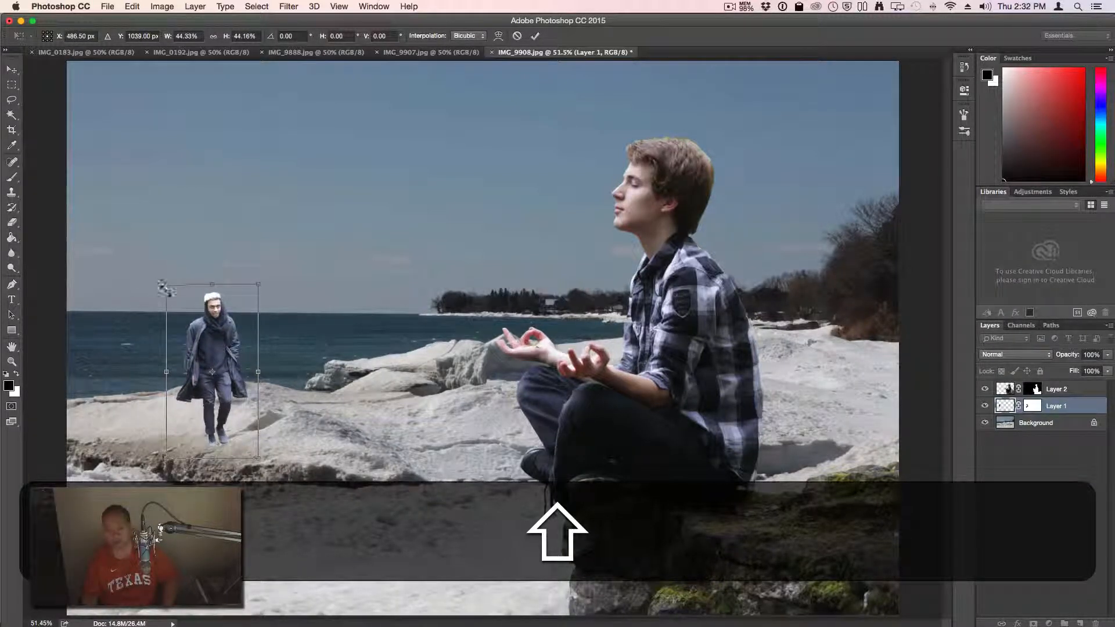
key(Return)
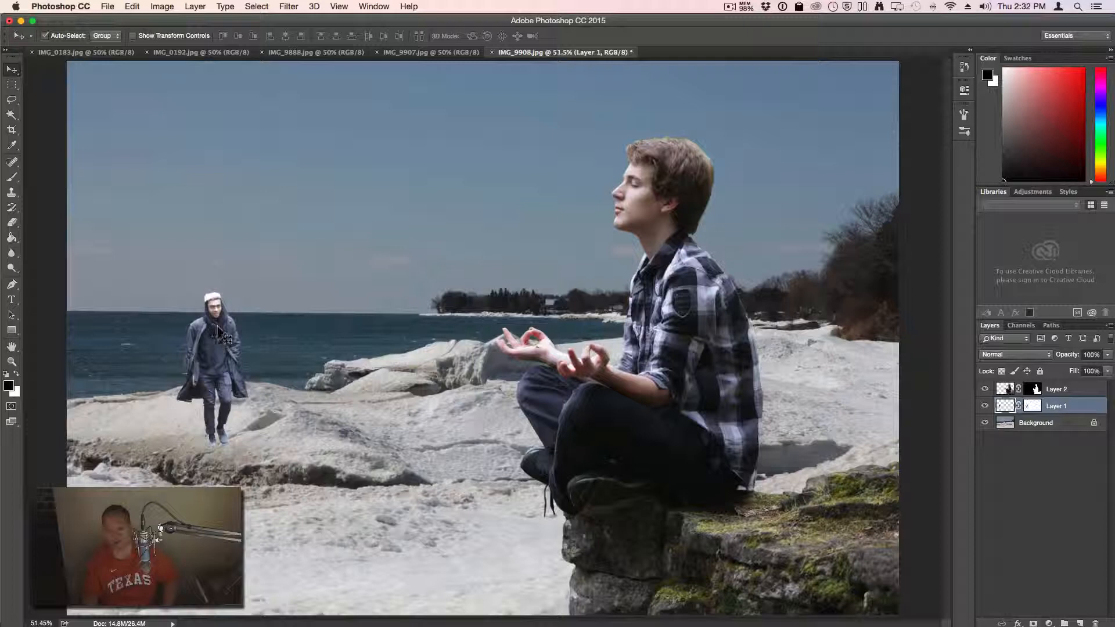
drag(222, 355, 208, 353)
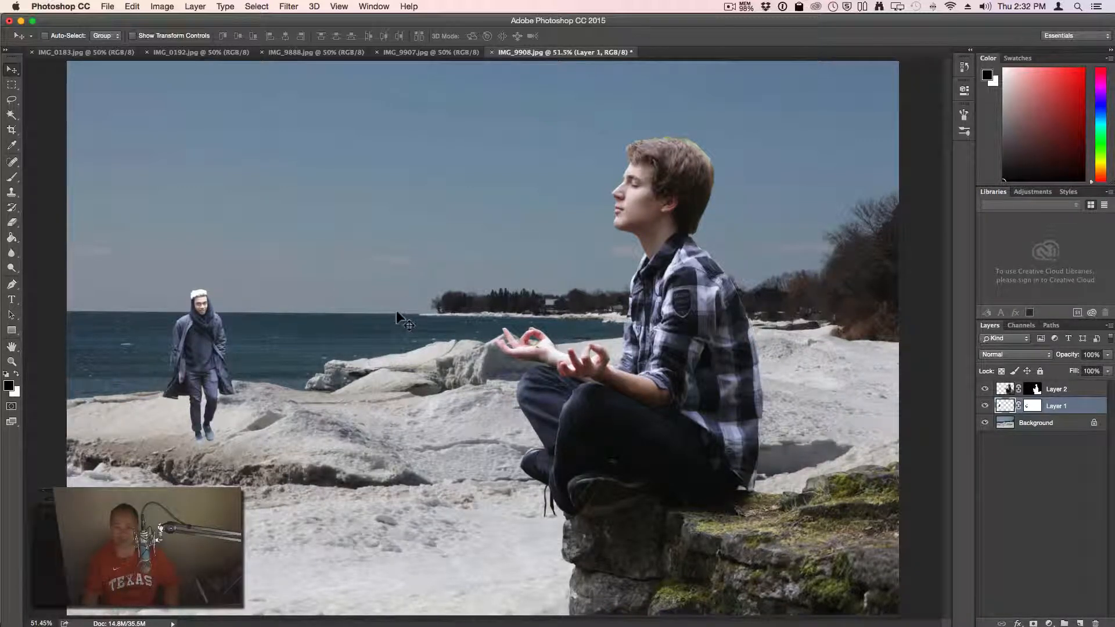
With Clone Stamp selected, duplicate the Background layer as 'Background copy'
click(10, 194)
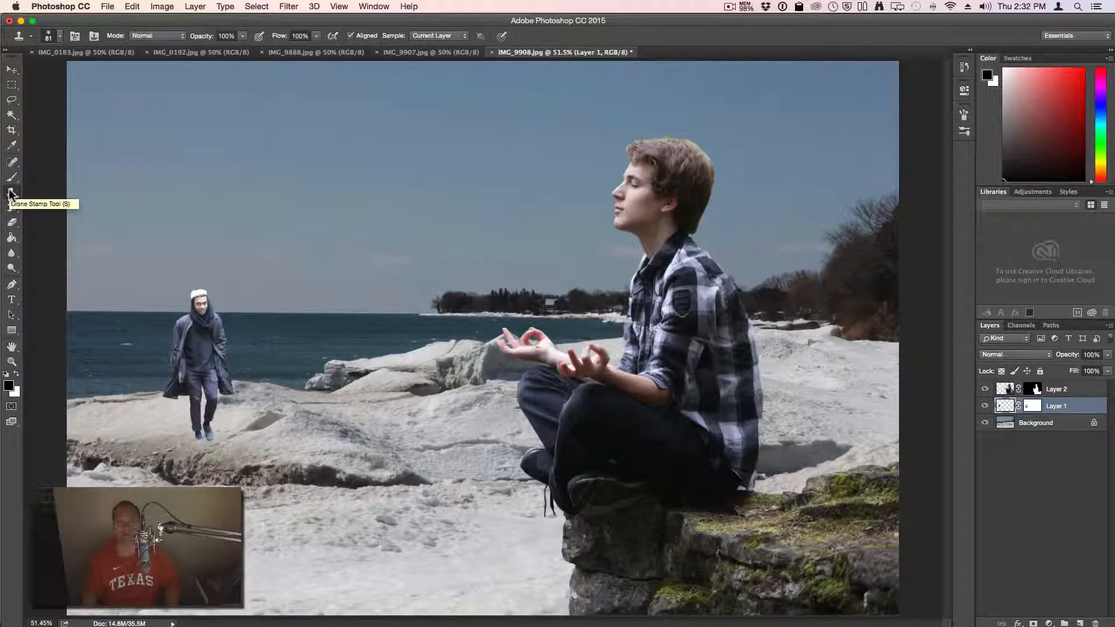
click(1047, 427)
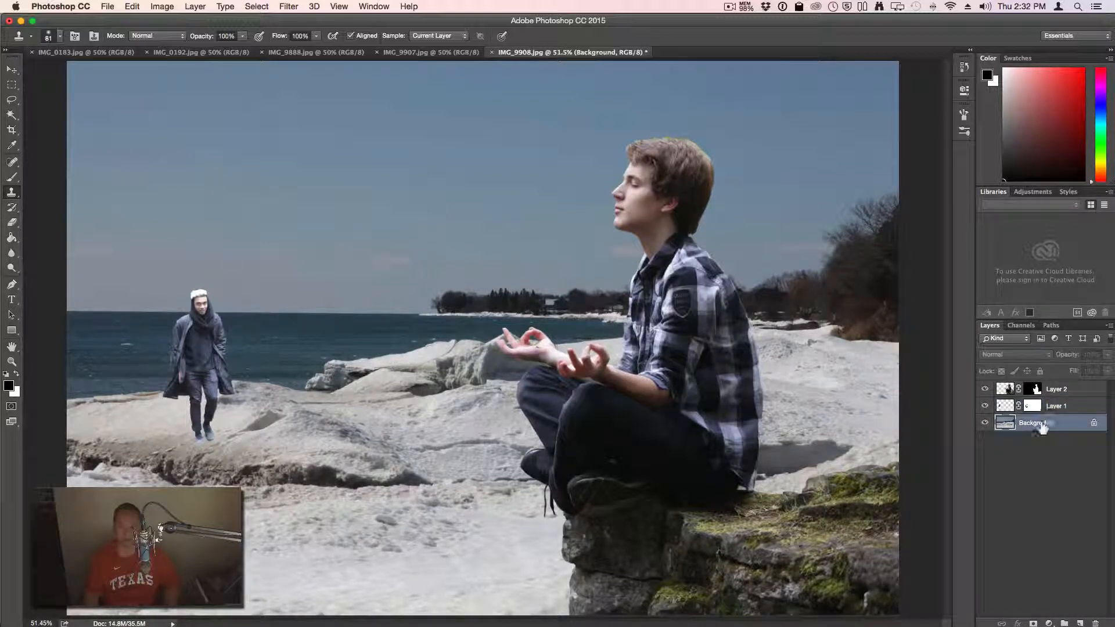
right_click(1047, 427)
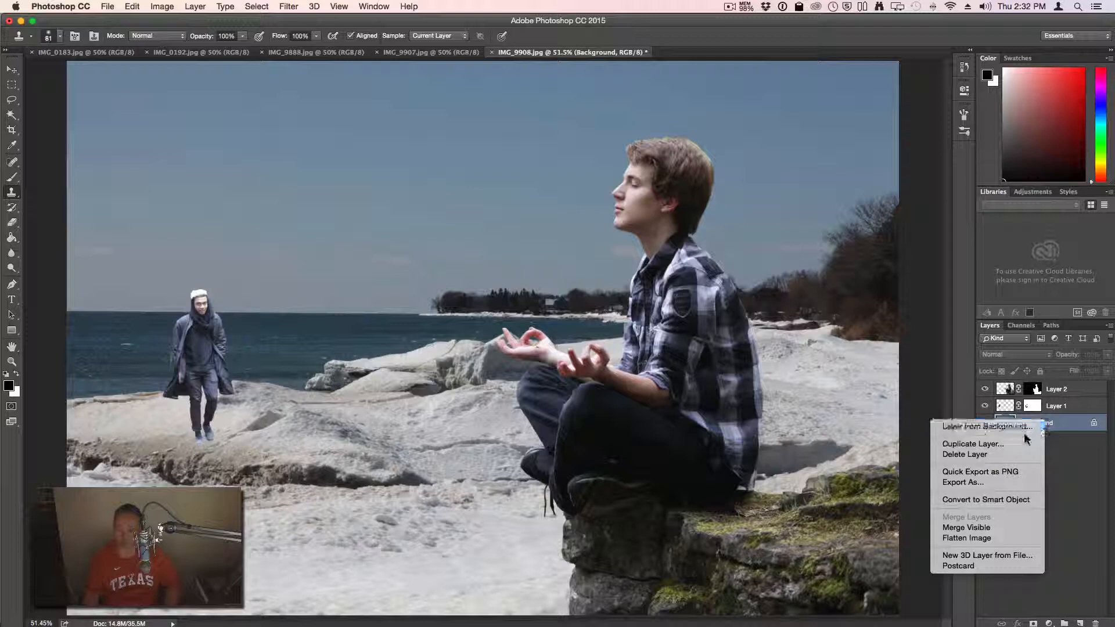
click(1009, 444)
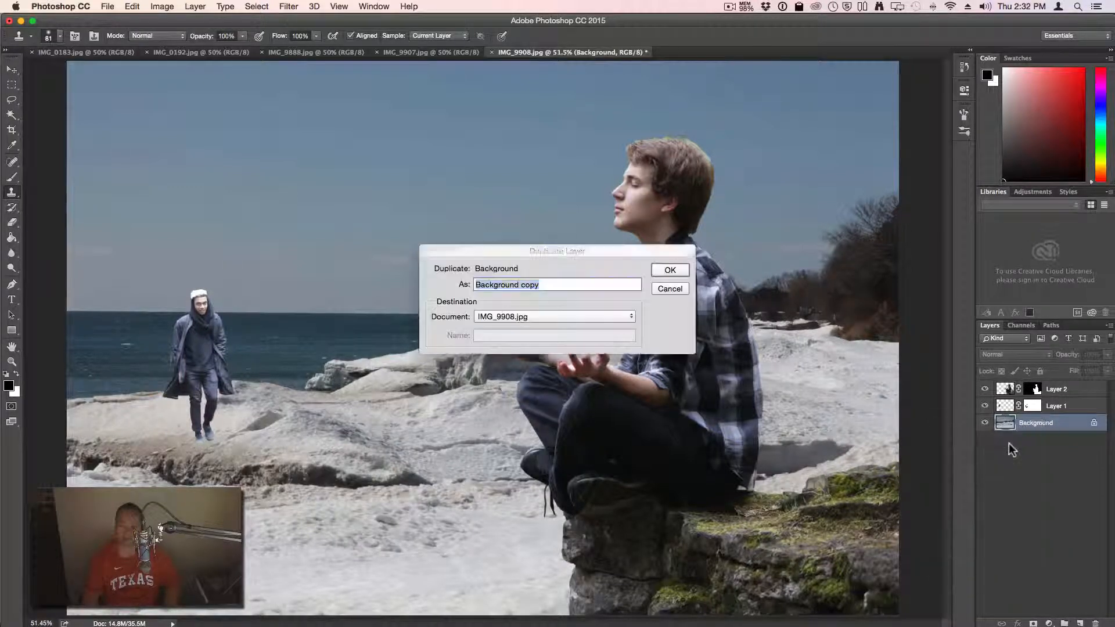
click(671, 270)
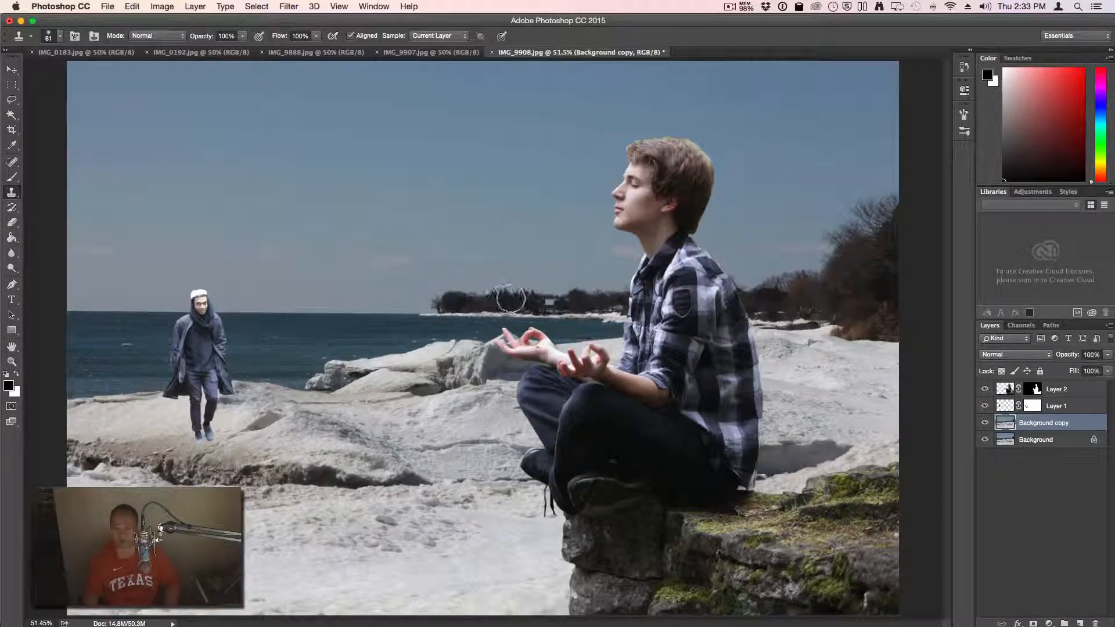
Clone the island's trees leftward along the horizon, undoing a stray blob in the sky
drag(446, 303, 368, 302)
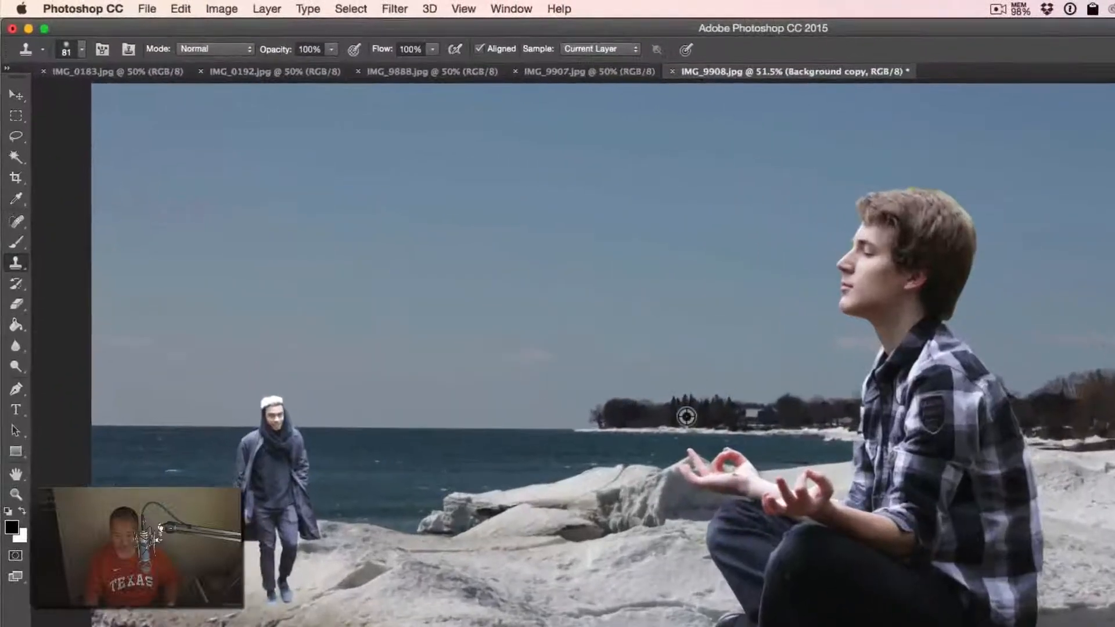
alt+click(519, 304)
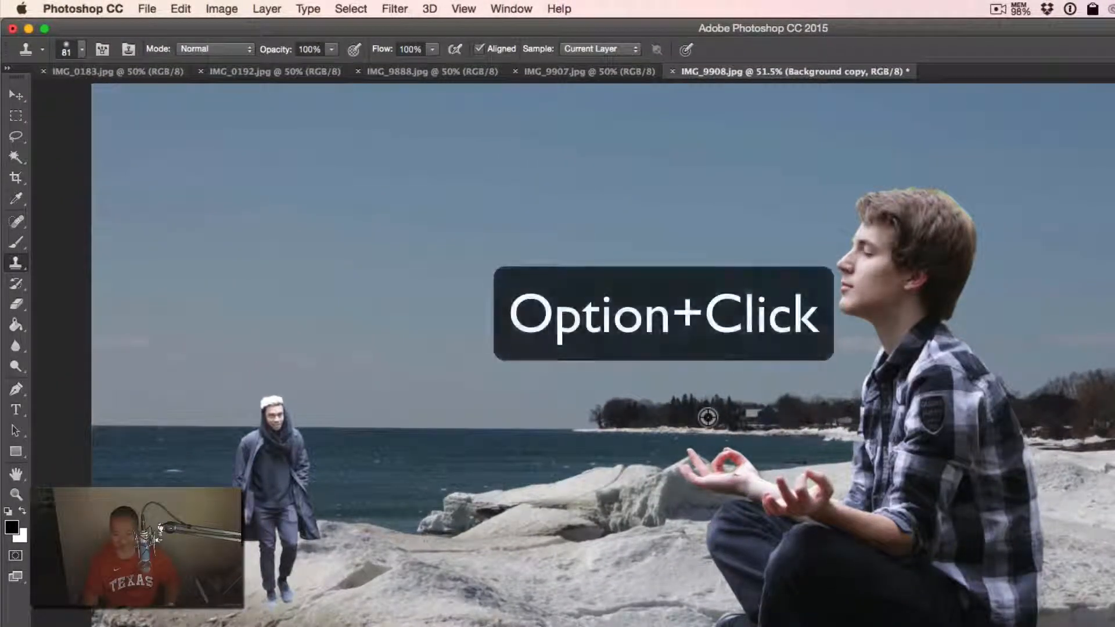
mouse_move(708, 417)
mouse_down()
mouse_move(476, 421)
mouse_move(509, 407)
mouse_move(614, 410)
mouse_up()
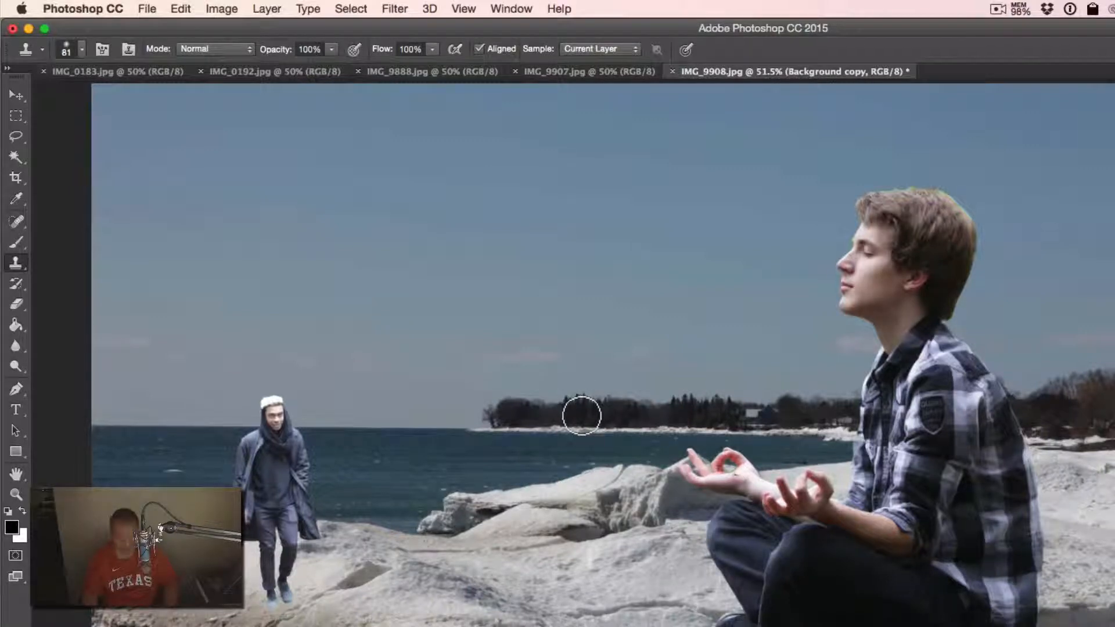
alt+click(578, 417)
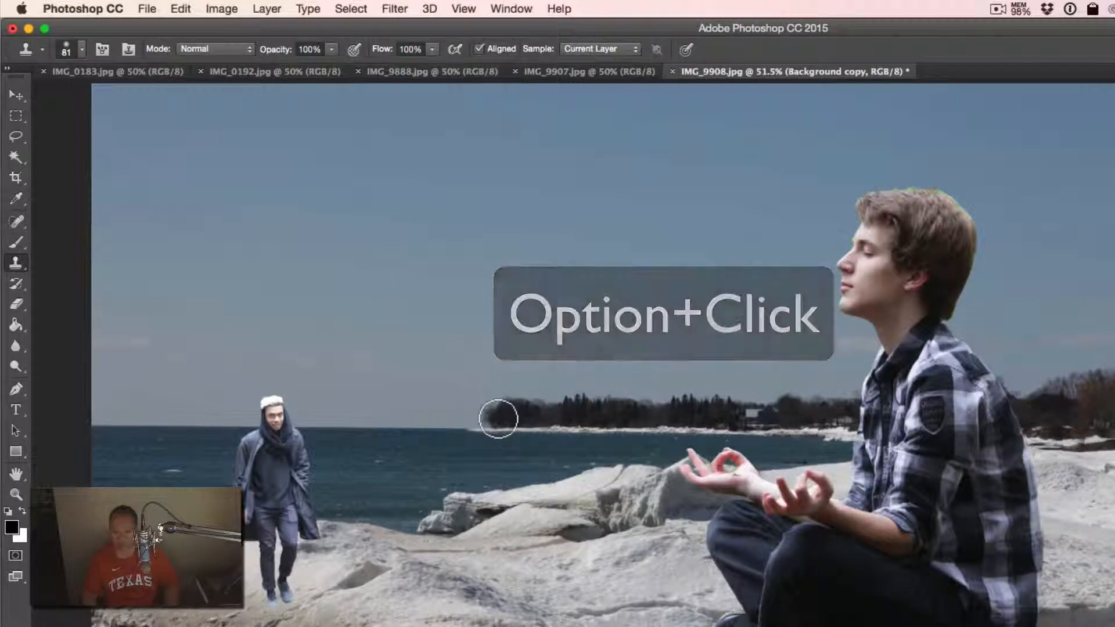
mouse_move(498, 419)
mouse_down()
mouse_move(441, 420)
mouse_move(493, 417)
mouse_move(426, 411)
mouse_move(439, 416)
mouse_move(385, 422)
mouse_move(440, 404)
mouse_move(597, 420)
mouse_move(730, 407)
mouse_move(521, 403)
mouse_up()
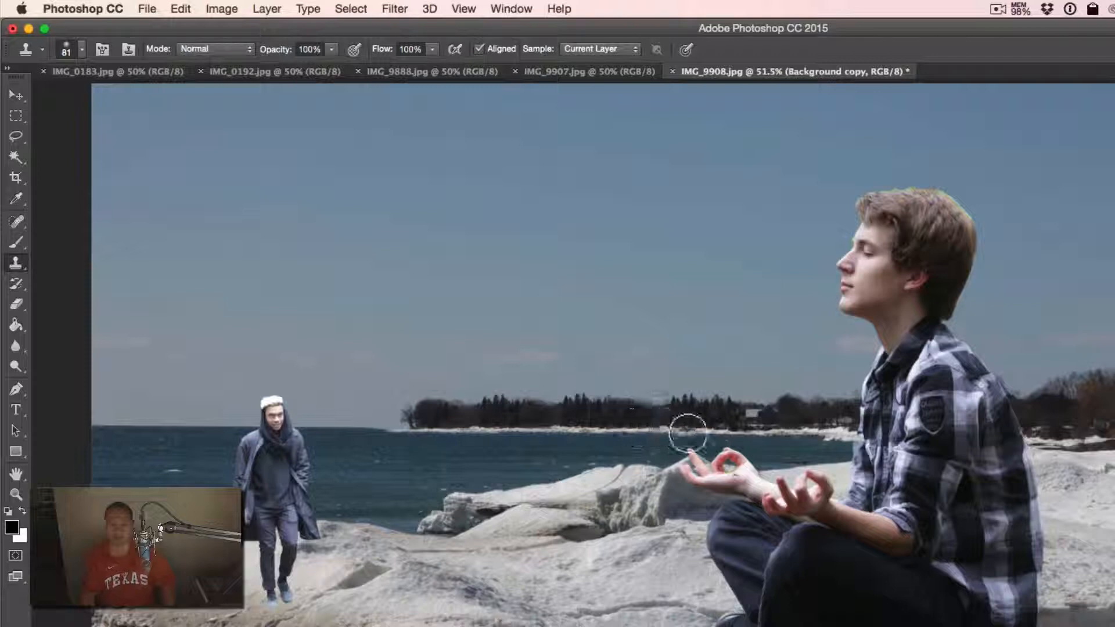
mouse_move(401, 433)
mouse_down()
mouse_move(511, 422)
mouse_move(410, 422)
mouse_up()
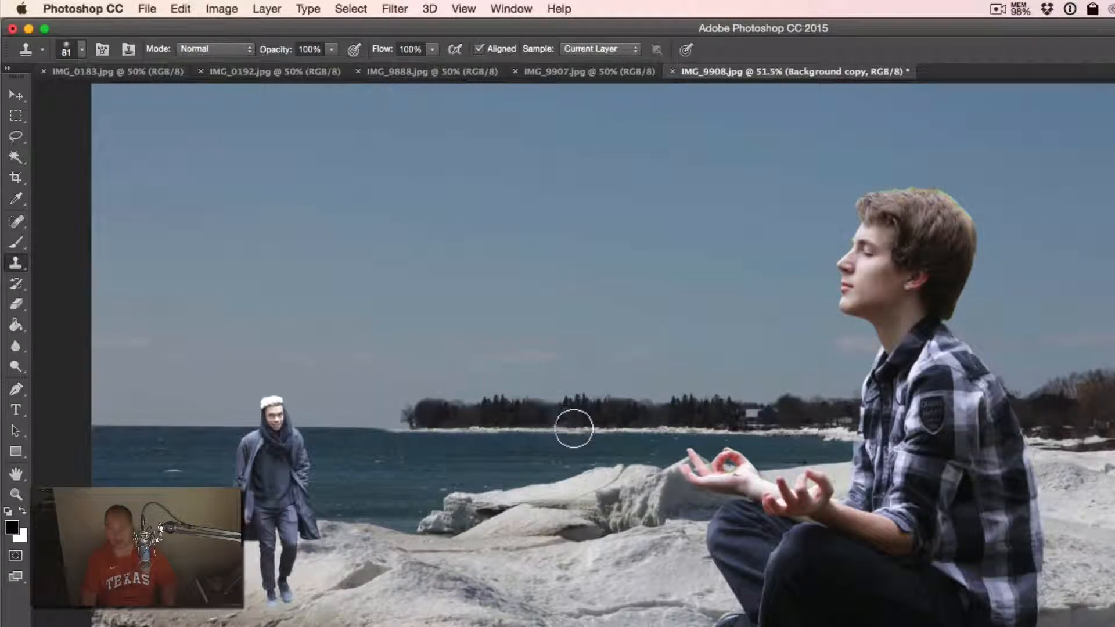
click(366, 416)
key(super+z)
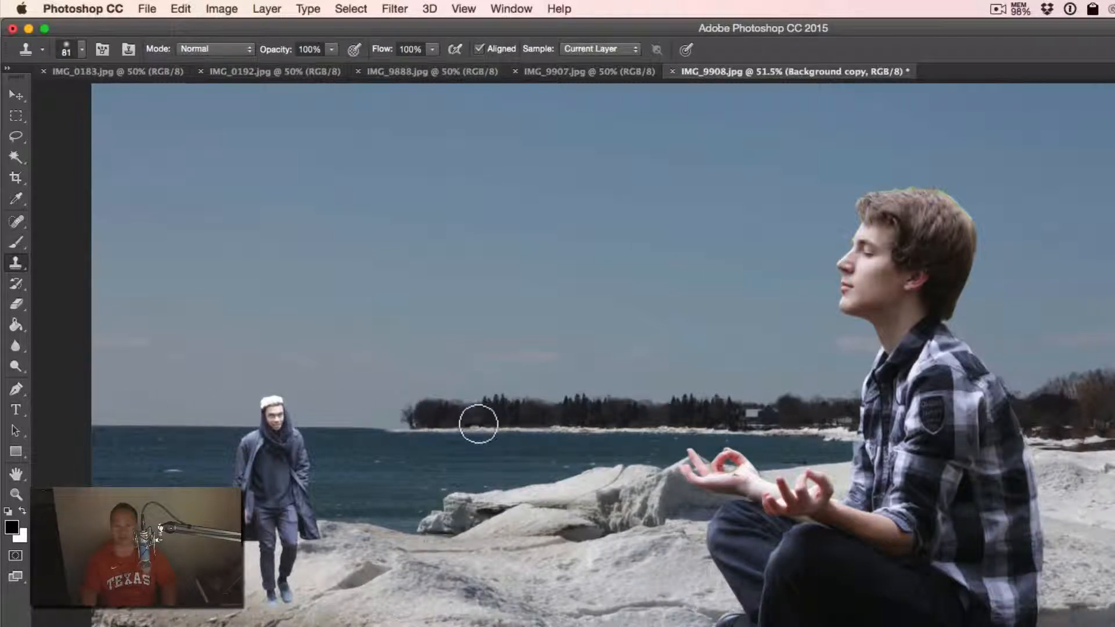
drag(478, 426, 491, 424)
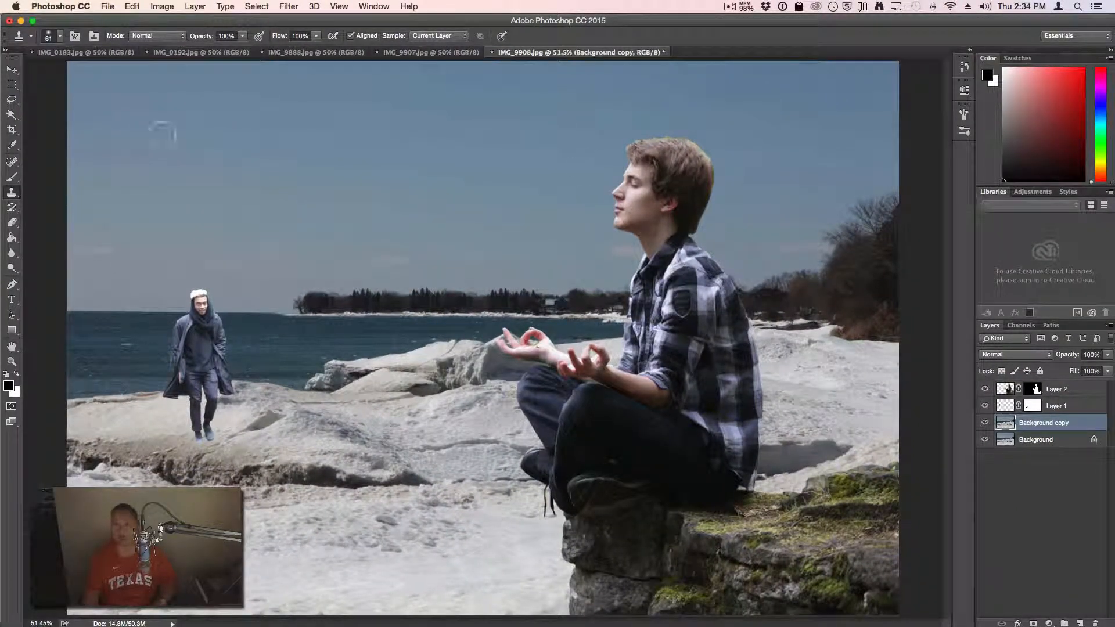
Zoom into the head, set a soft 22 px clone brush, sample the neck, and target Layer 2
key(space)
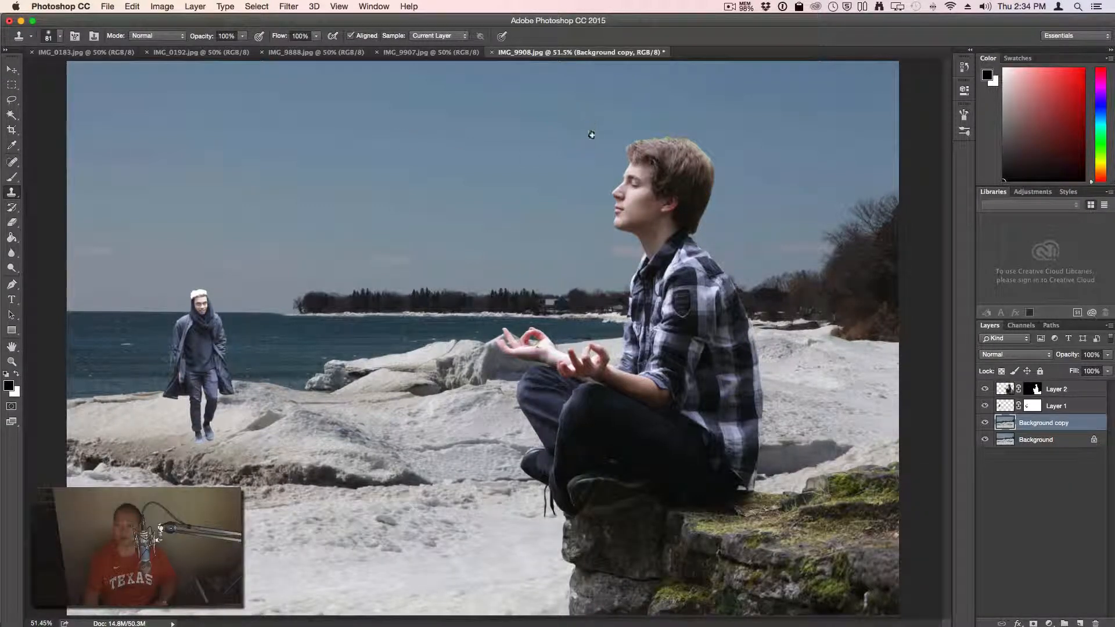
drag(588, 129, 690, 247)
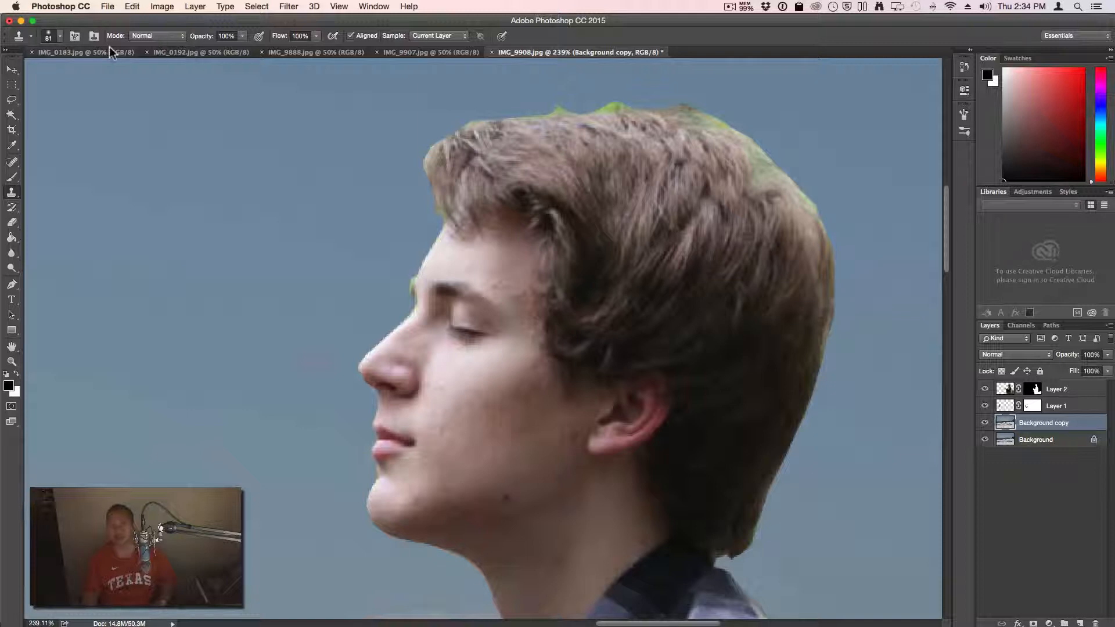
click(61, 37)
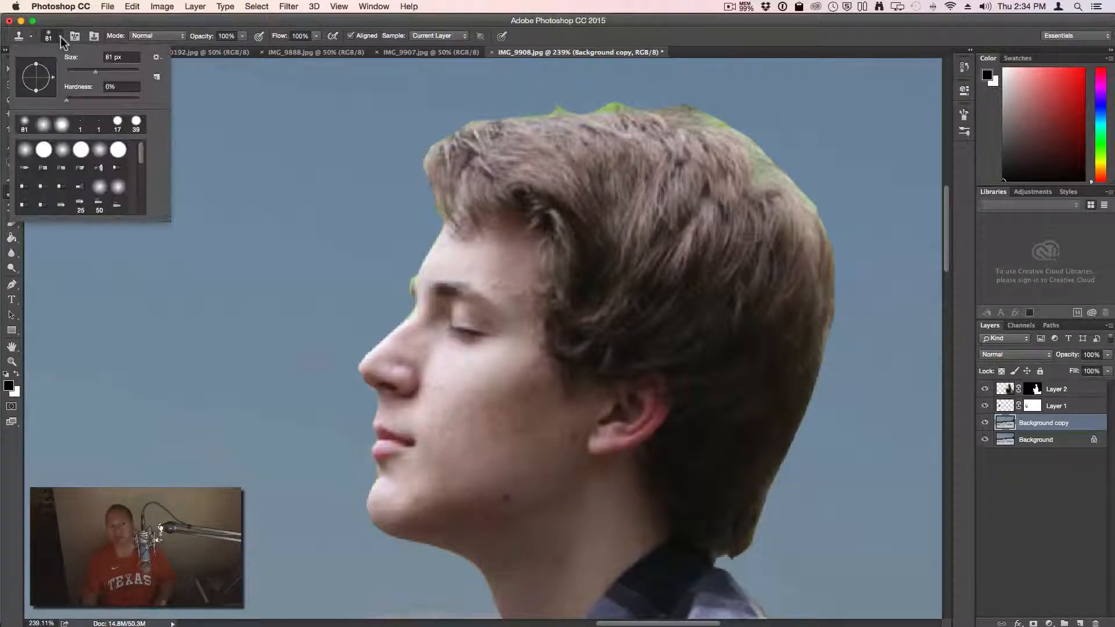
click(78, 71)
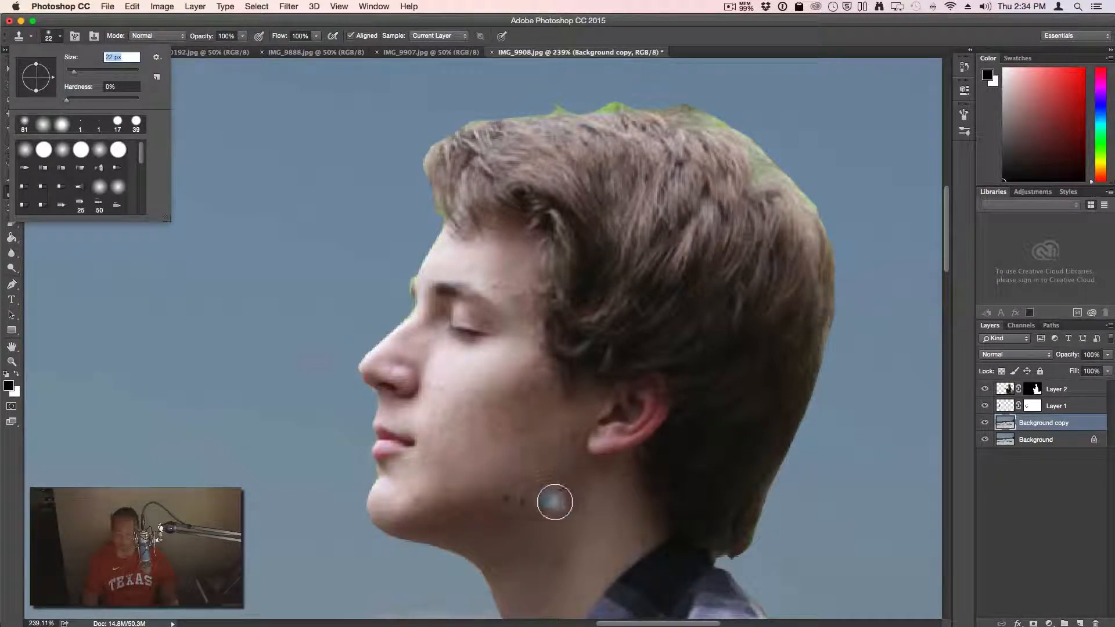
key(alt)
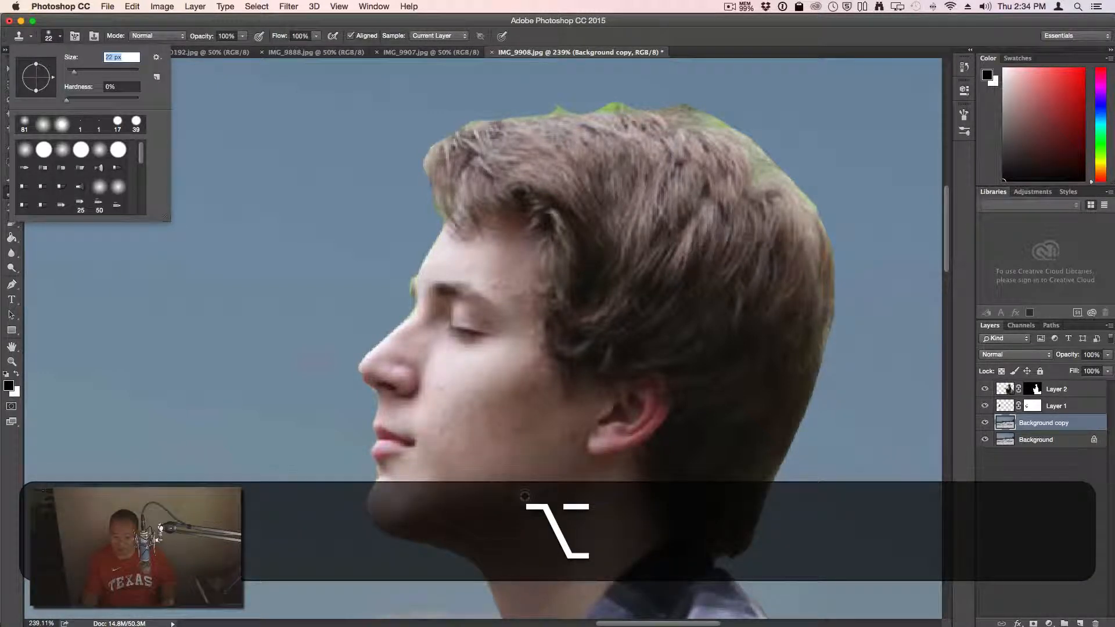
alt+click(526, 496)
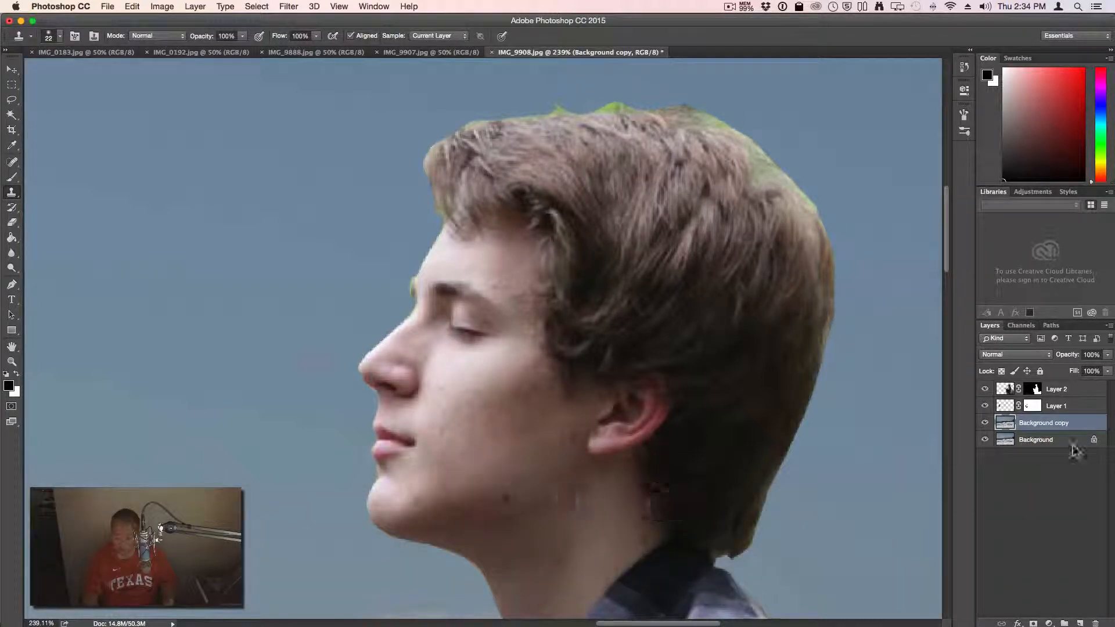
click(1061, 393)
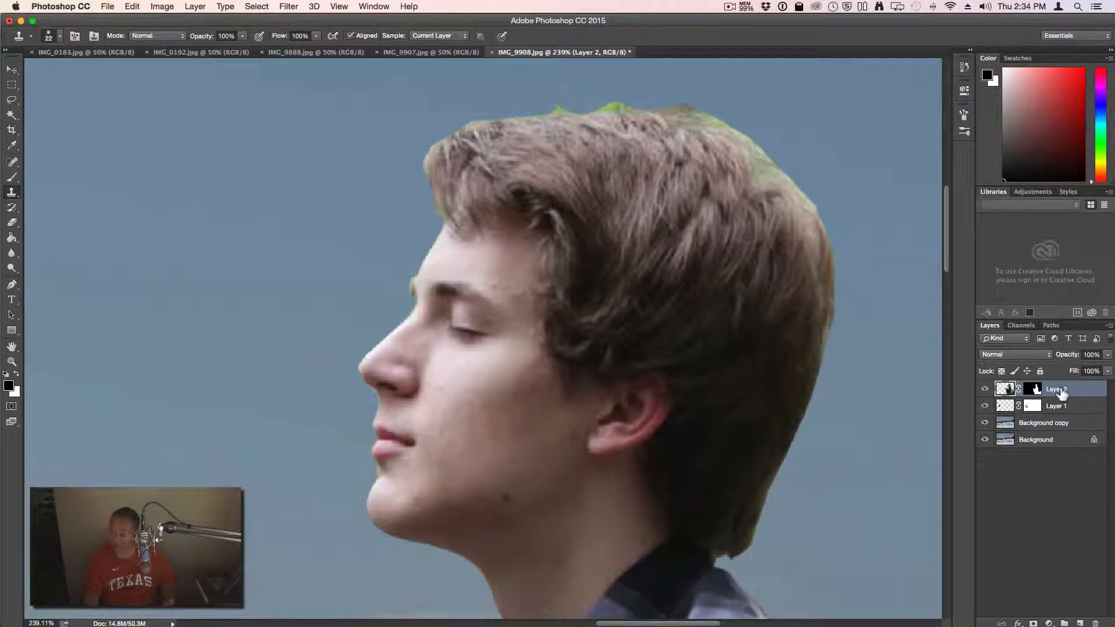
Clone skin from the neck to fill the notch between hair and collar
key(alt)
key(alt)
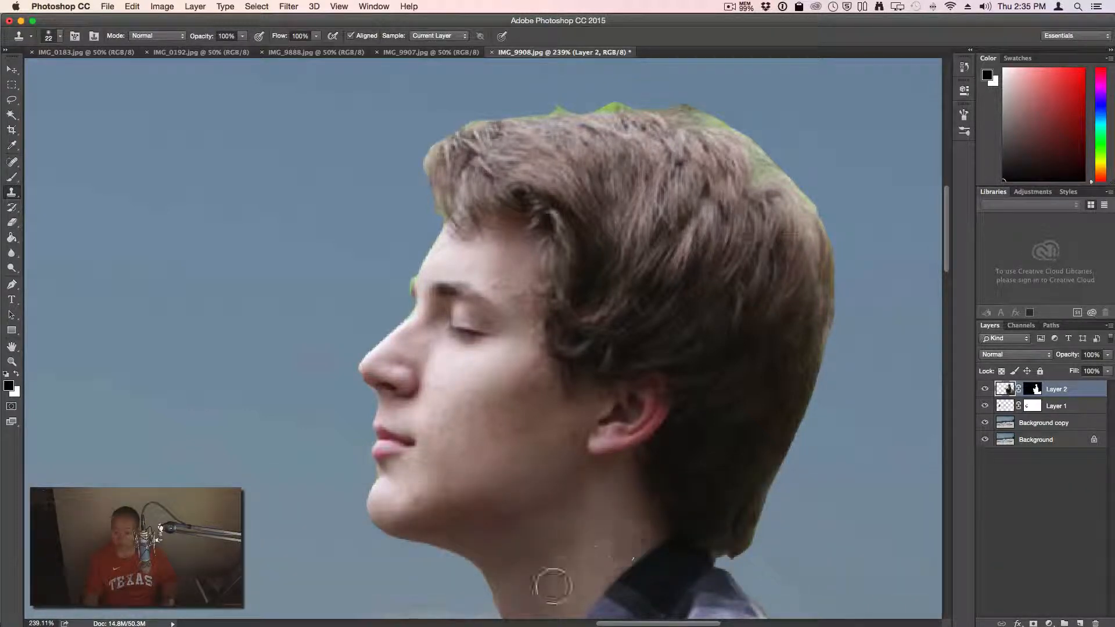
key(super)
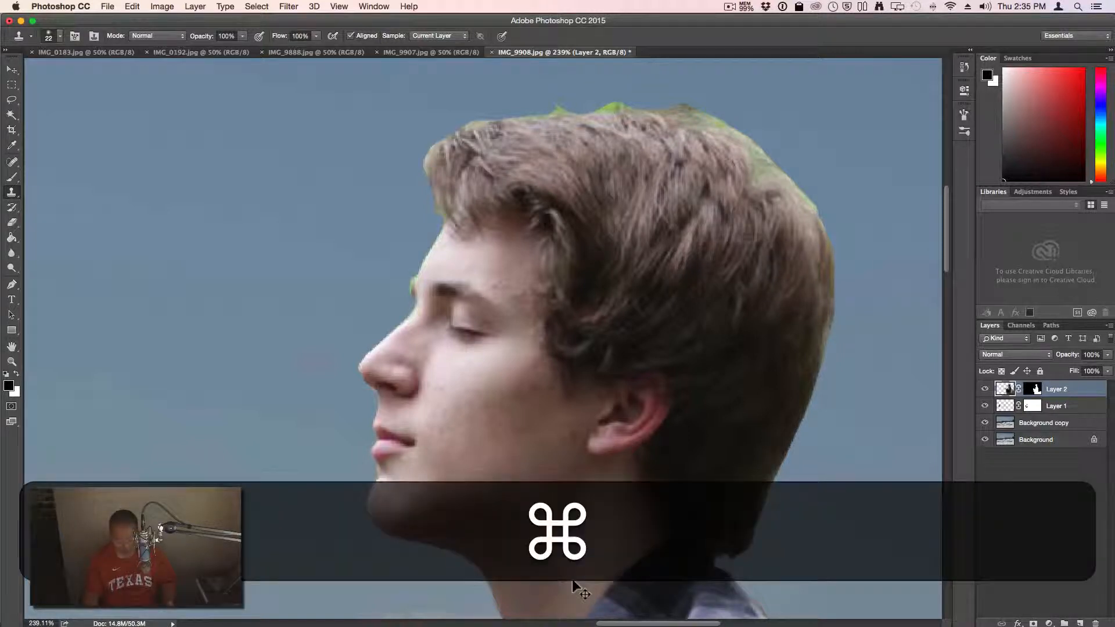
key(super+z)
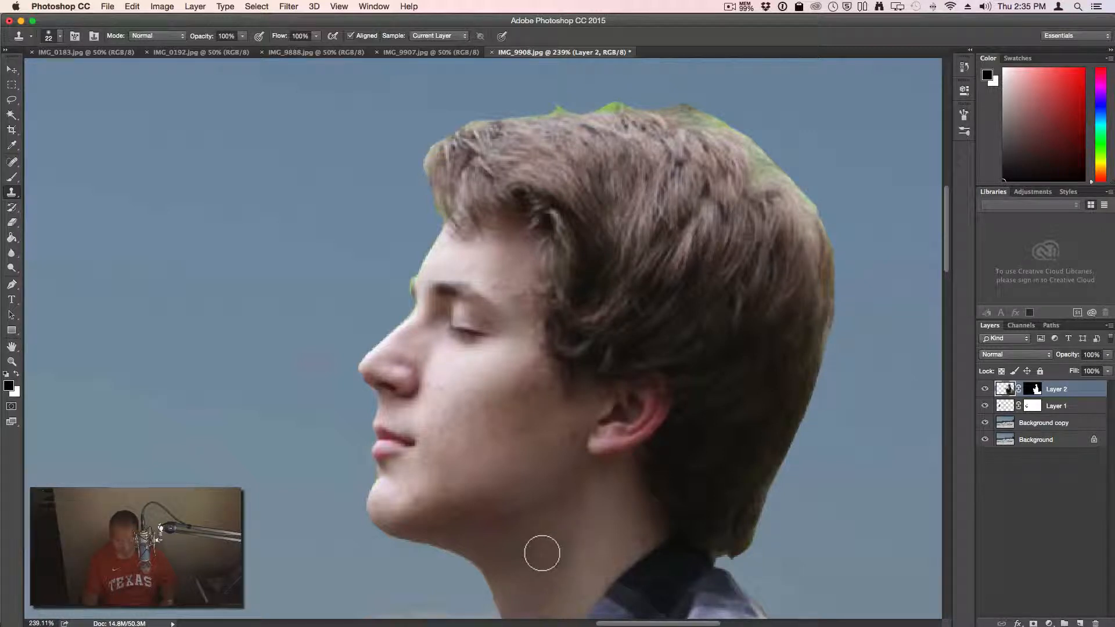
key(alt)
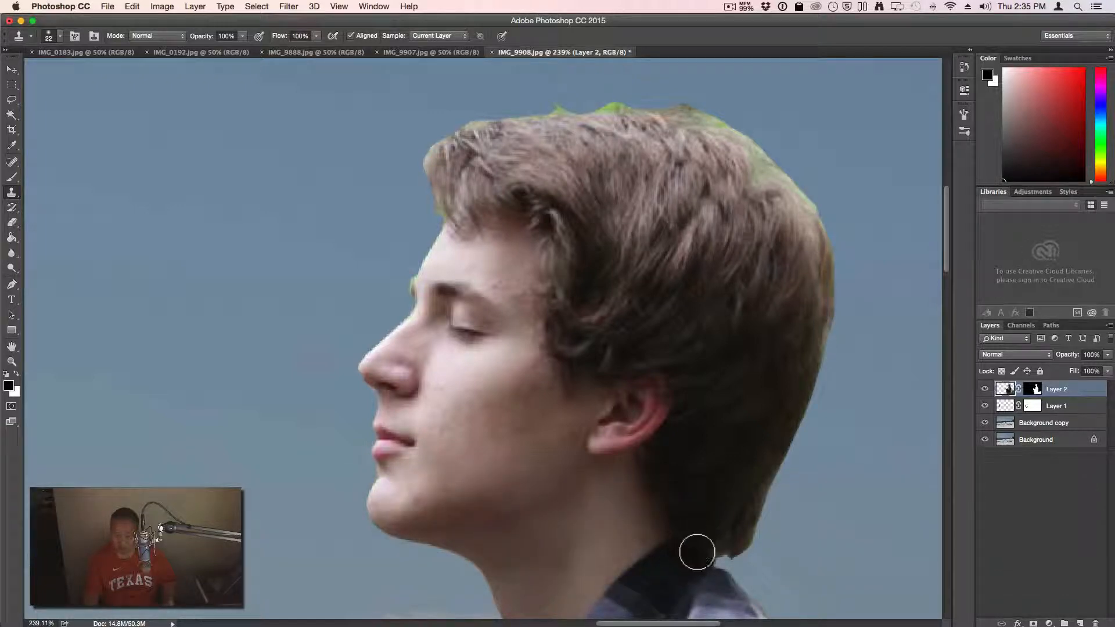
drag(718, 562, 715, 573)
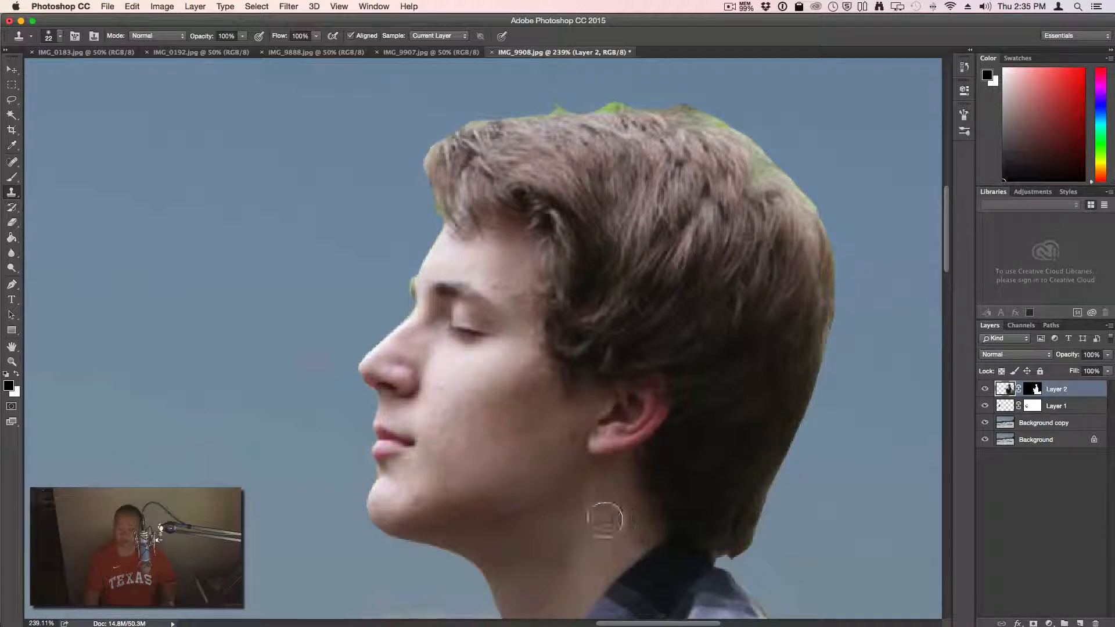
key(alt)
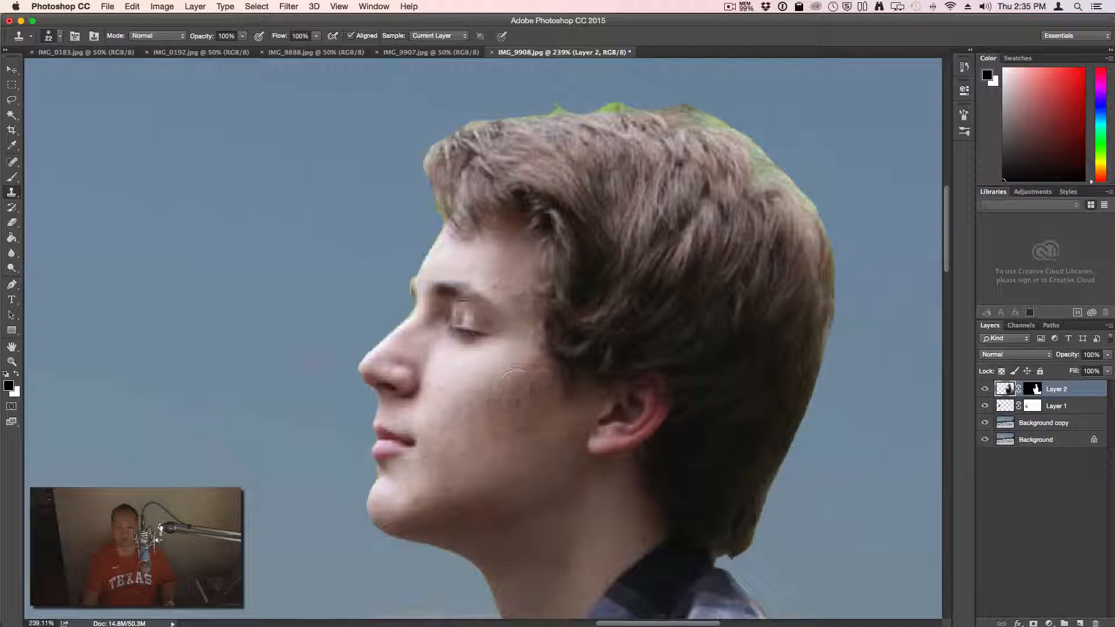
Clone skin from the eye corner onto the forehead and beside the hair, then show History
key(alt)
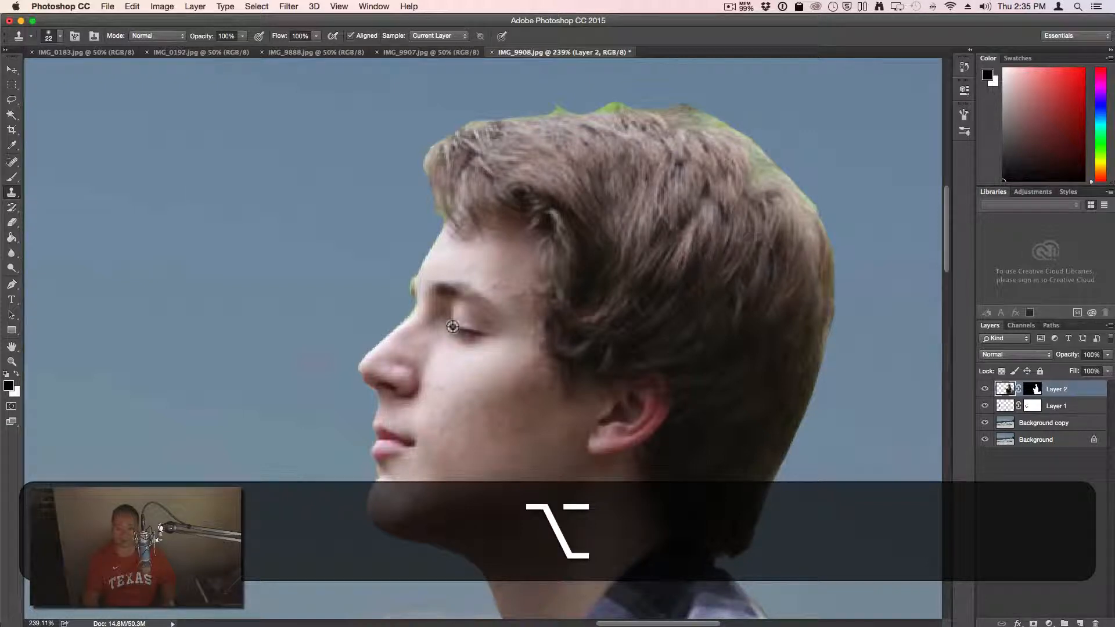
alt+click(454, 330)
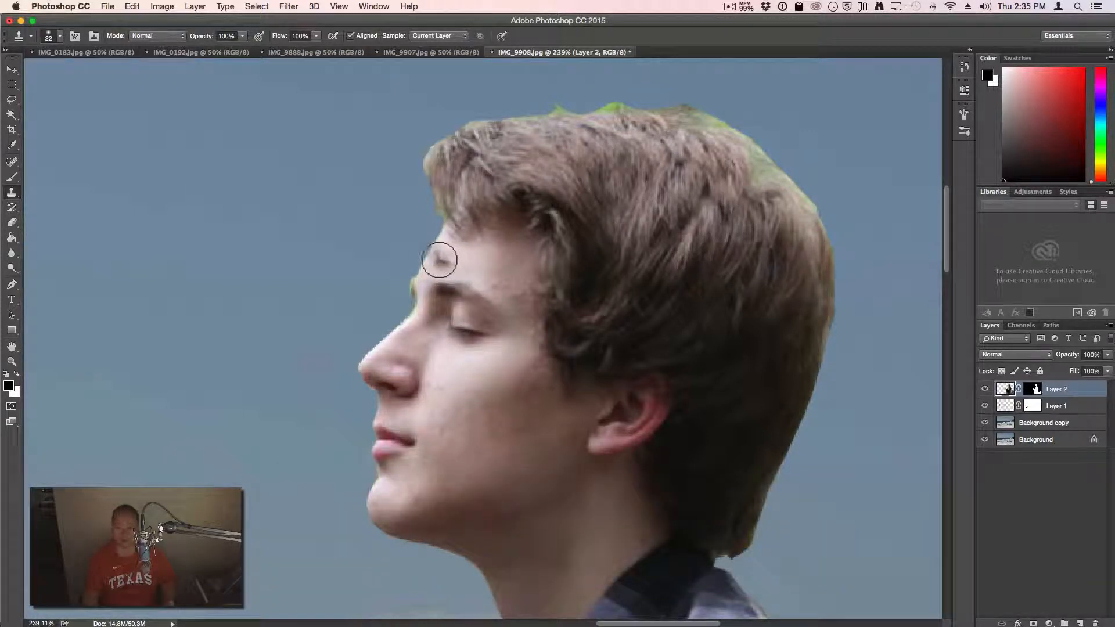
mouse_move(446, 261)
mouse_down()
mouse_move(486, 269)
mouse_move(445, 236)
mouse_move(474, 248)
mouse_move(481, 268)
mouse_move(459, 229)
mouse_move(446, 229)
mouse_move(469, 238)
mouse_move(477, 259)
mouse_up()
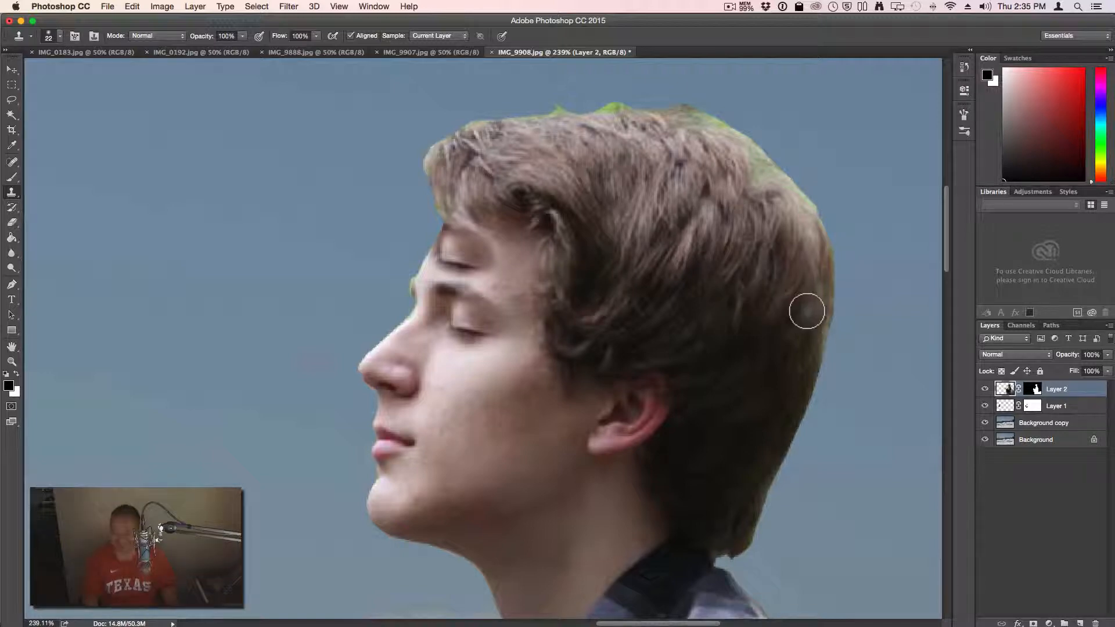
drag(830, 250, 840, 270)
click(964, 67)
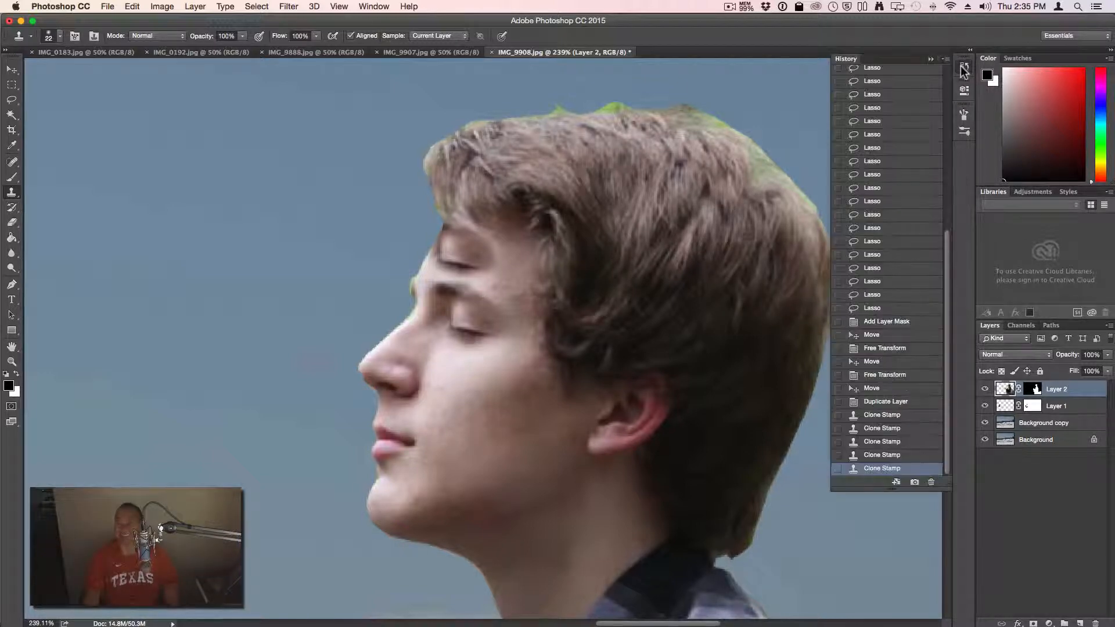
Revert to the previous Clone Stamp state, close History, and fit the composite on screen
click(899, 457)
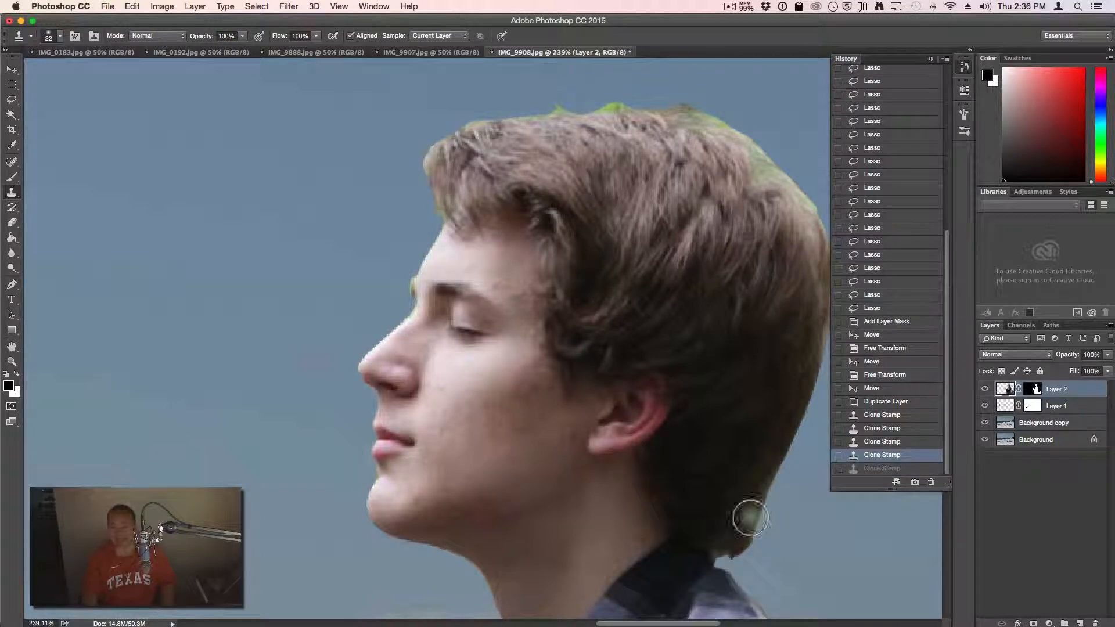
click(965, 68)
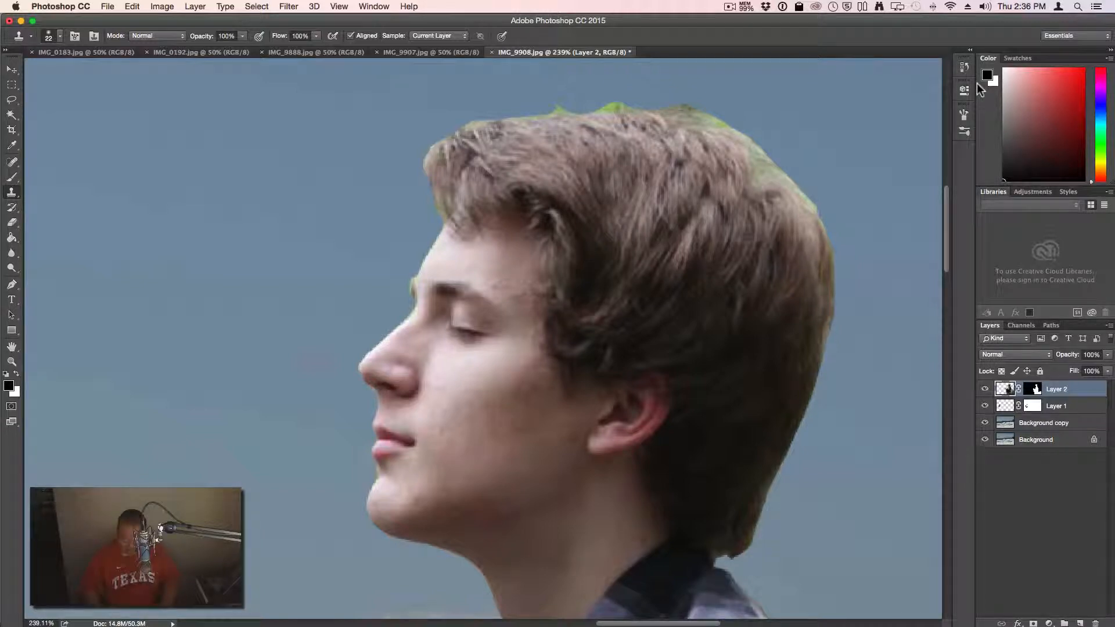
key(super)
key(super+9)
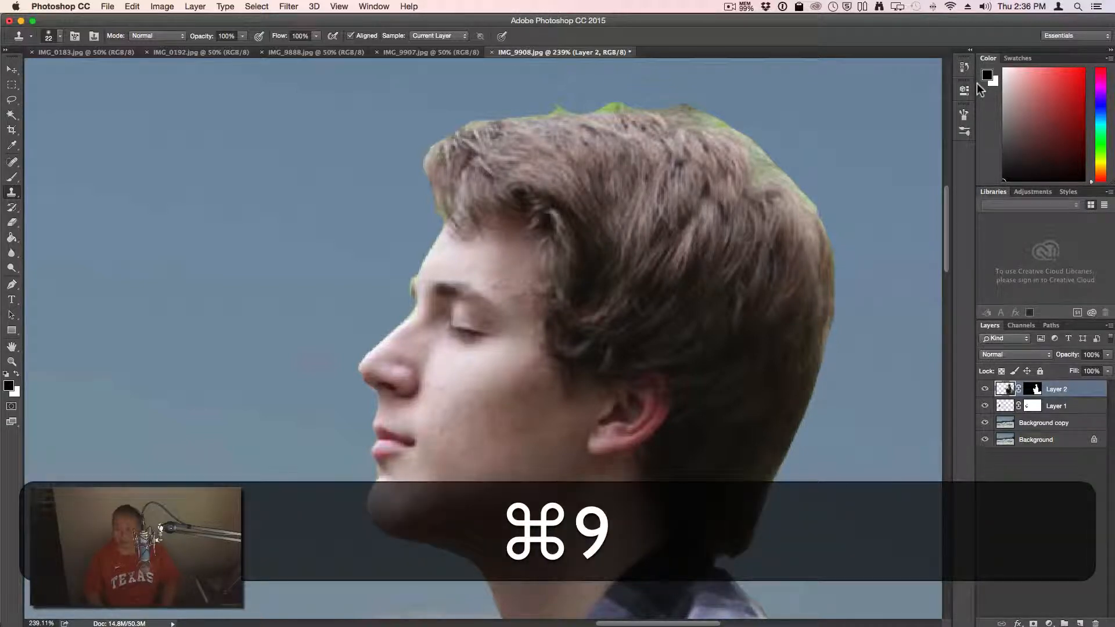
key(super+0)
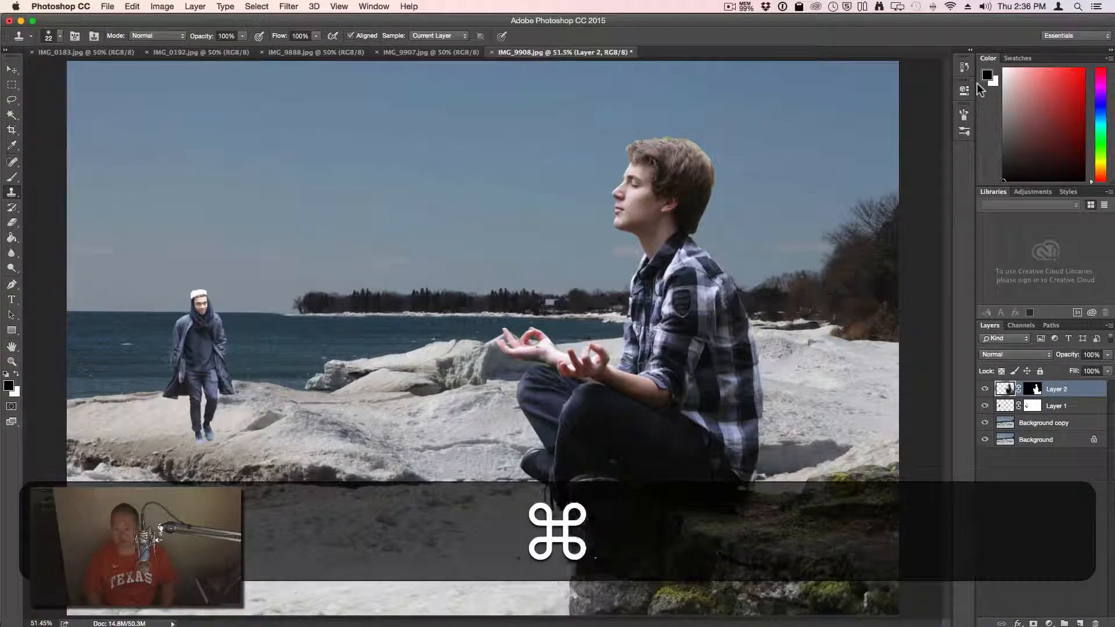